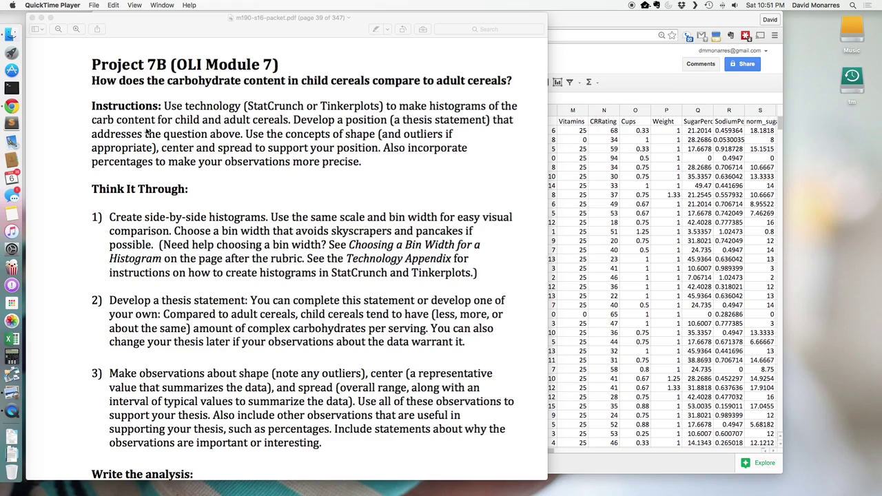
Step: Highlight "carb content for child and adult cereals" in the project instructions and switch to the Obsession with Cereal spreadsheet in Chrome
{"action": "left_click", "coordinate": [124, 121]}
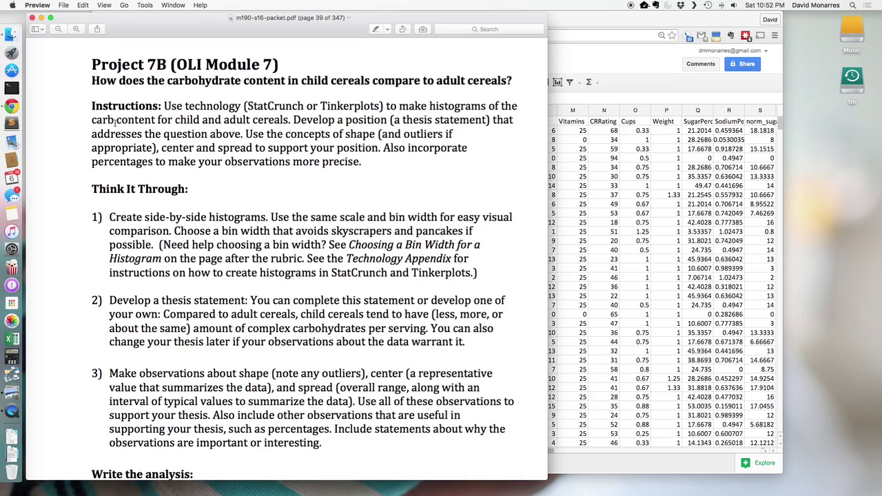
{"action": "left_click_drag", "start_coordinate": [90, 121], "coordinate": [291, 120]}
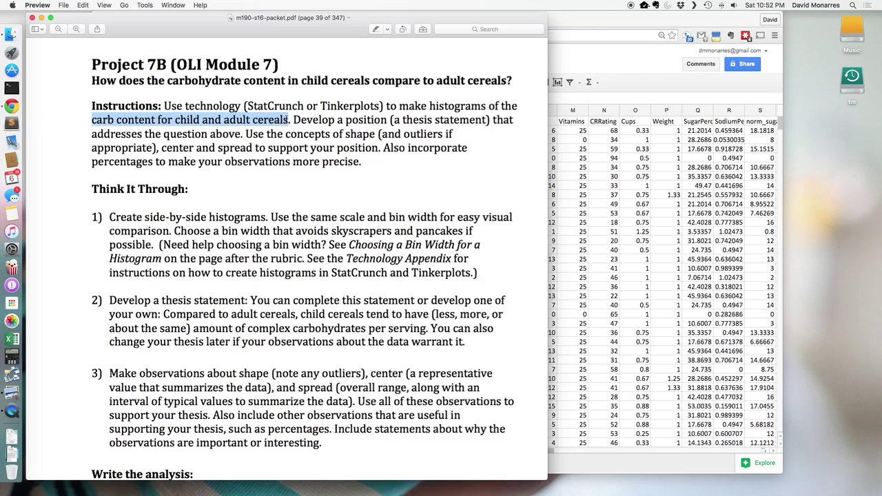
{"action": "left_click", "coordinate": [574, 23]}
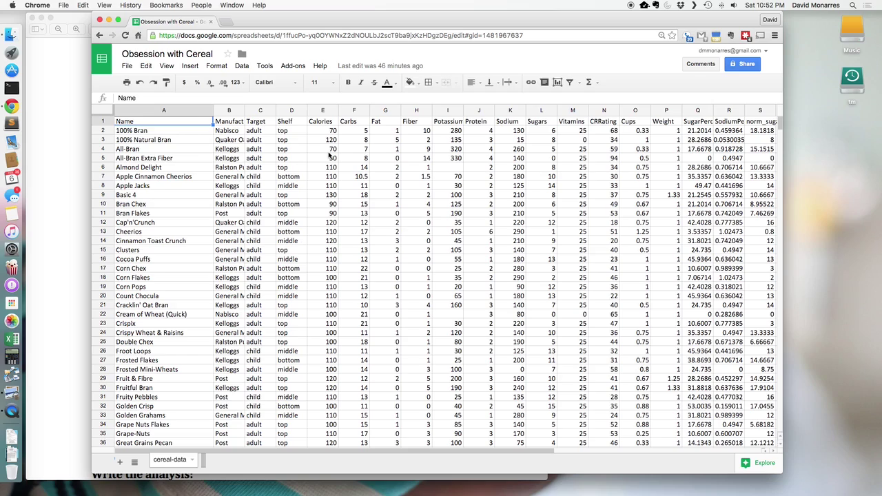
Step: Examine the Target and Carbs columns of the cereal-data sheet
{"action": "left_click", "coordinate": [261, 111]}
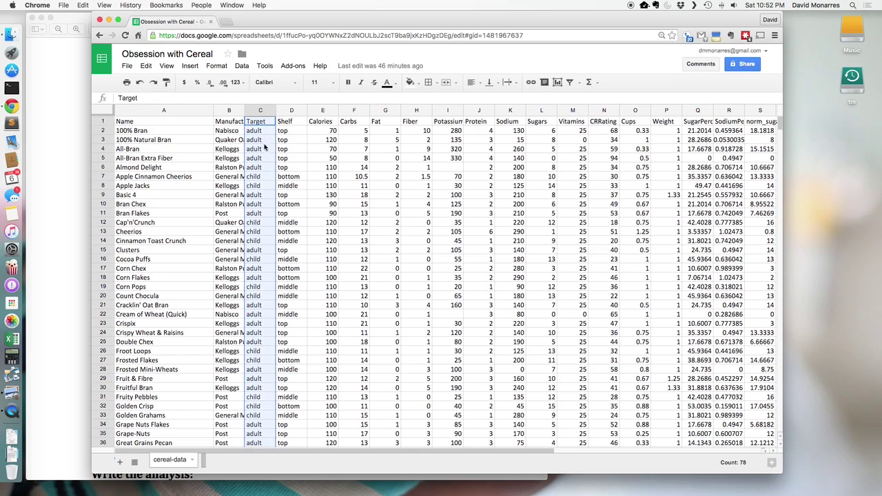
{"action": "left_click", "coordinate": [352, 111]}
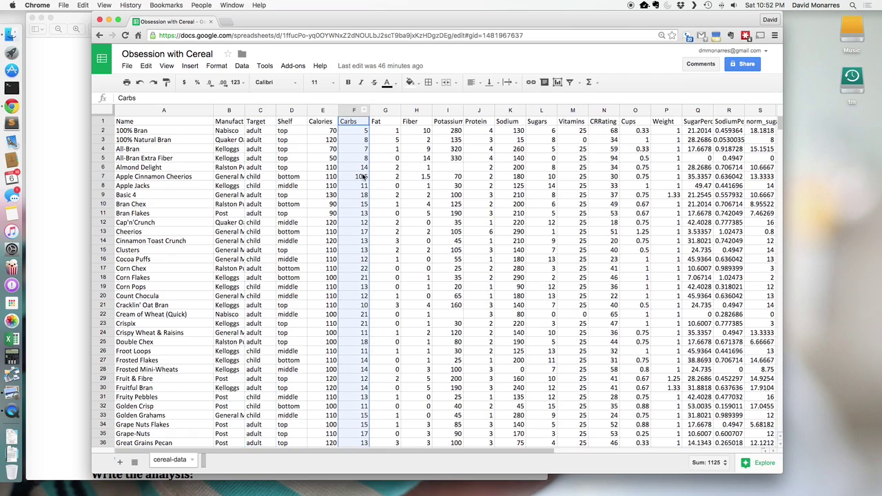
{"action": "left_click", "coordinate": [260, 140]}
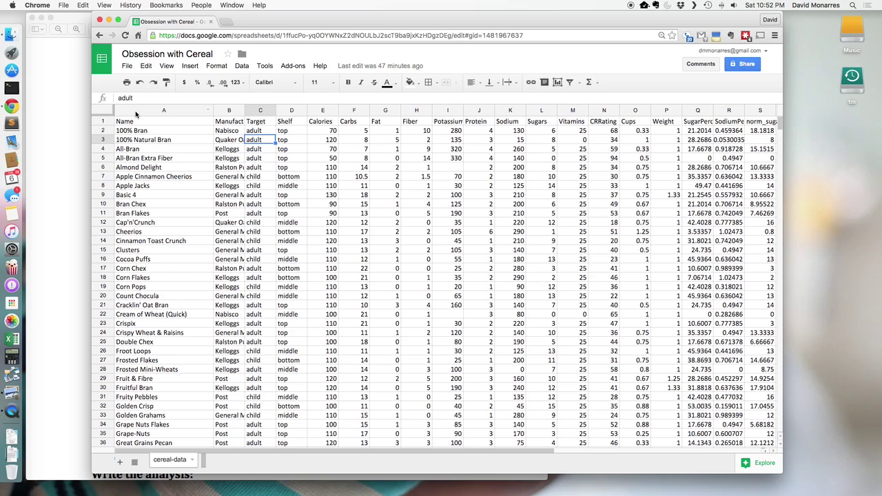
Step: Sort columns A through S of the cereal data by Target, A to Z, treating the first row as a header
{"action": "left_click_drag", "start_coordinate": [142, 111], "coordinate": [604, 120]}
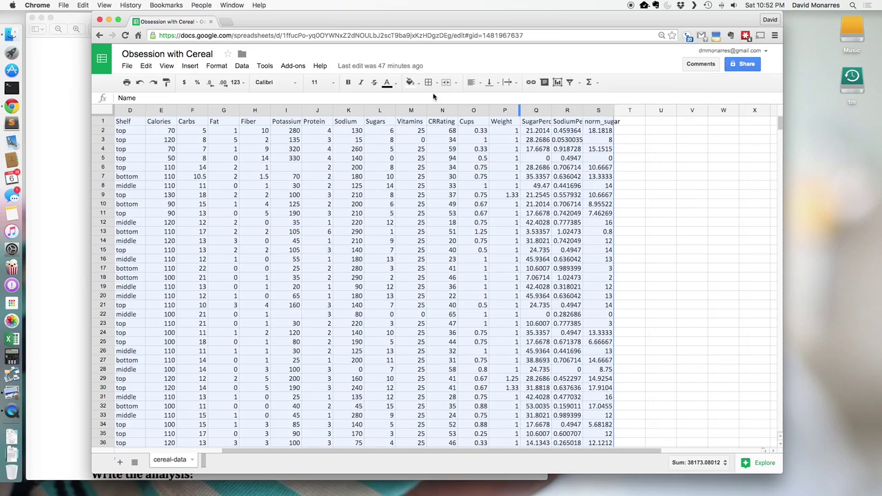
{"action": "left_click", "coordinate": [244, 67]}
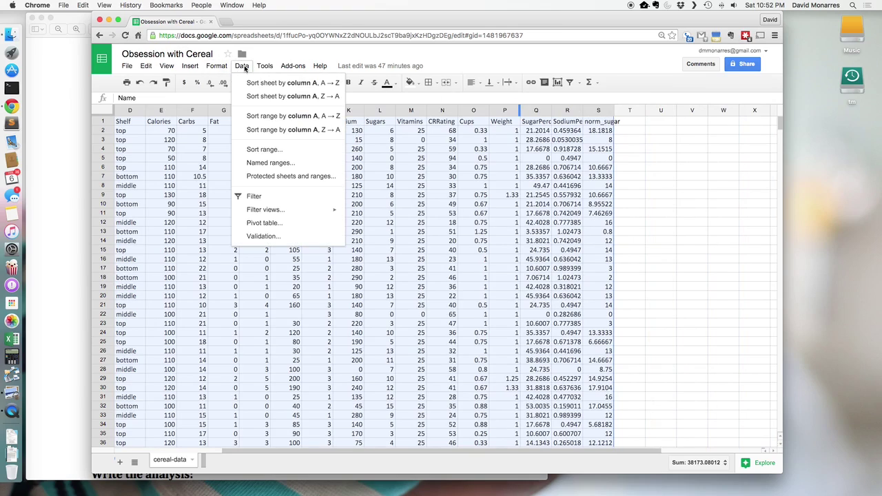
{"action": "left_click", "coordinate": [263, 150]}
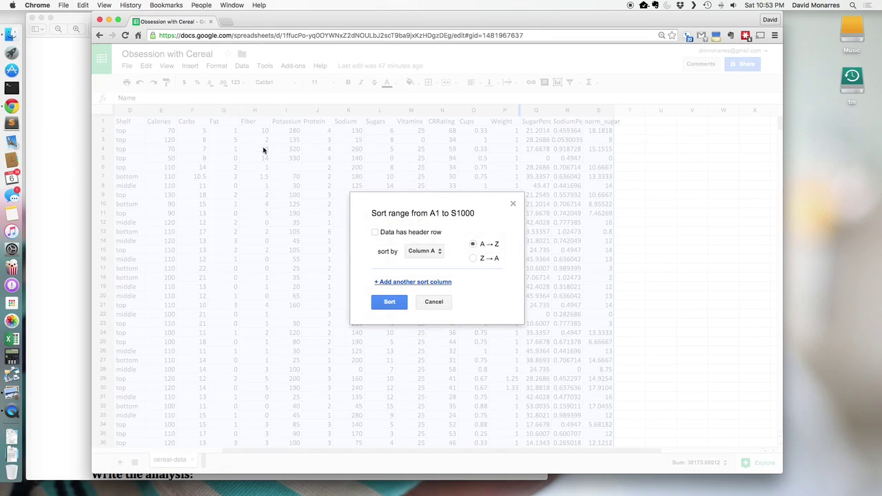
{"action": "left_click", "coordinate": [397, 232]}
{"action": "left_click", "coordinate": [416, 253]}
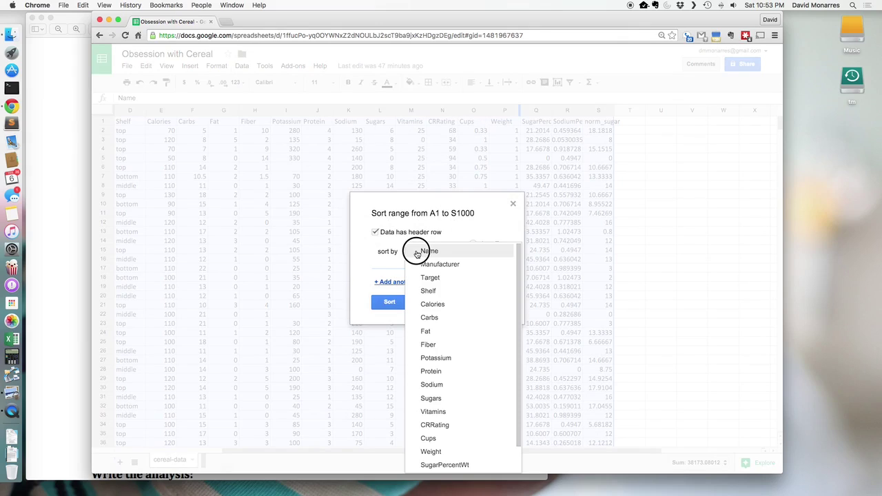
{"action": "left_click", "coordinate": [424, 278]}
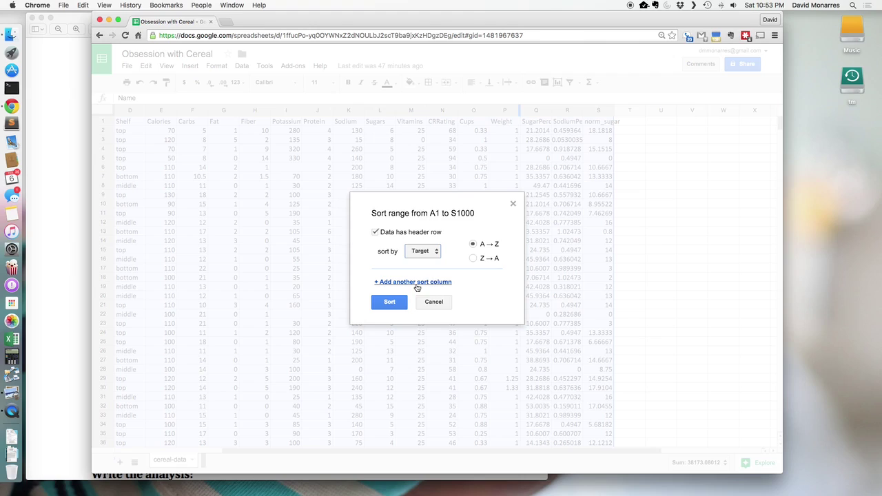
{"action": "left_click", "coordinate": [390, 303]}
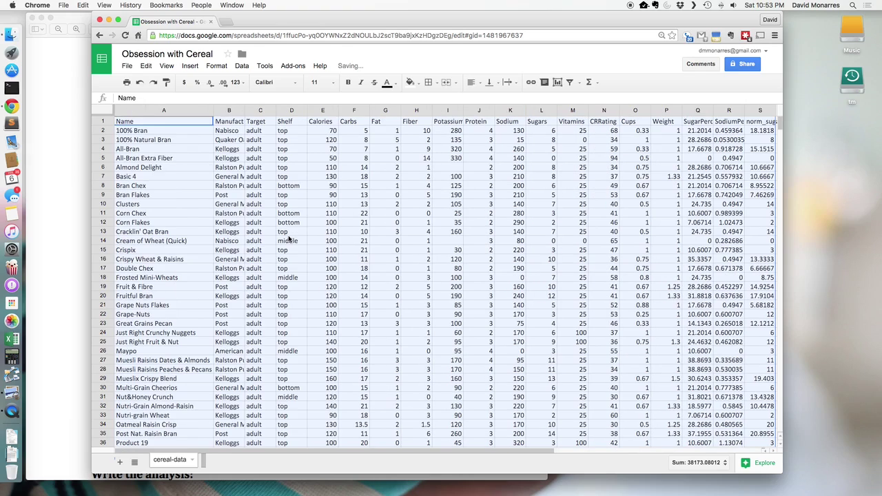
Step: Check that the adult and child cereals are grouped together down the Target column
{"action": "left_click", "coordinate": [287, 231]}
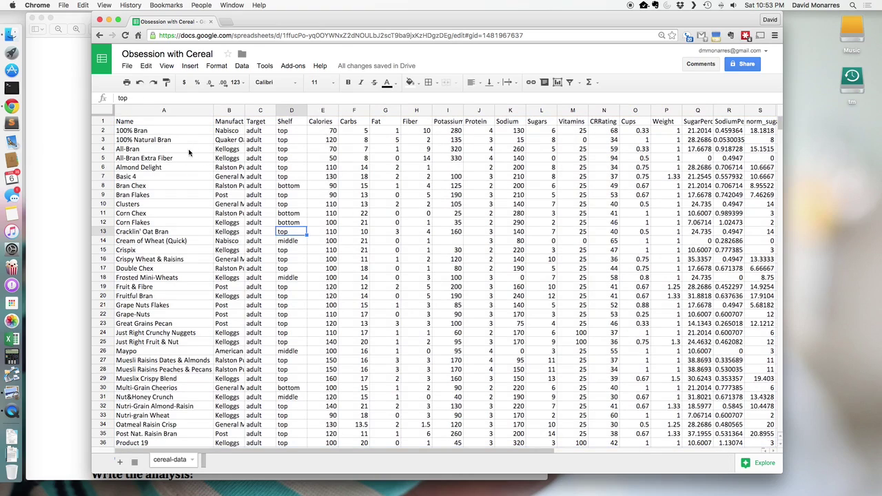
{"action": "left_click_drag", "start_coordinate": [255, 133], "coordinate": [252, 374]}
{"action": "left_click", "coordinate": [287, 363]}
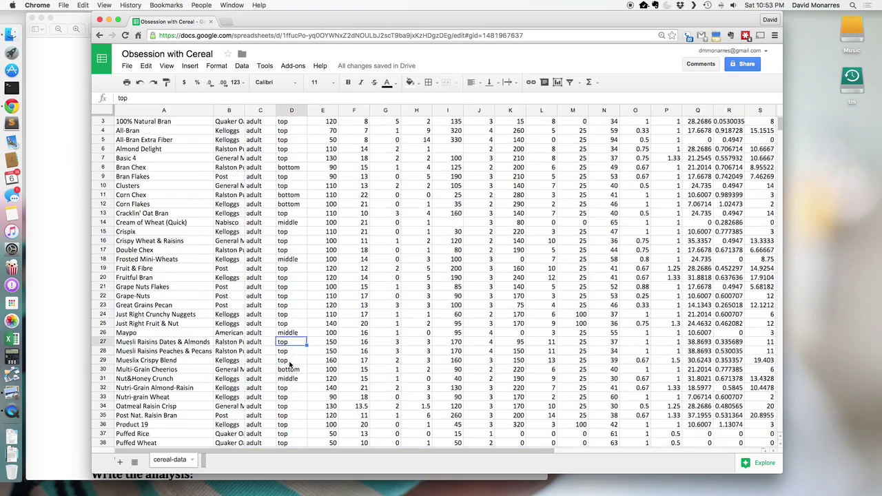
{"action": "scroll", "coordinate": [291, 365], "scroll_direction": "down", "scroll_amount": 10}
{"action": "left_click_drag", "start_coordinate": [259, 204], "coordinate": [257, 379]}
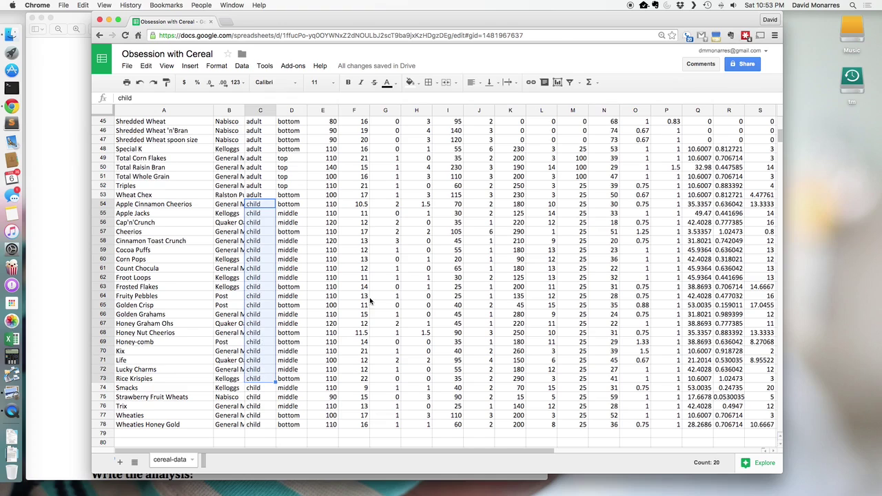
{"action": "left_click", "coordinate": [365, 297]}
{"action": "scroll", "coordinate": [367, 297], "scroll_direction": "up", "scroll_amount": 15}
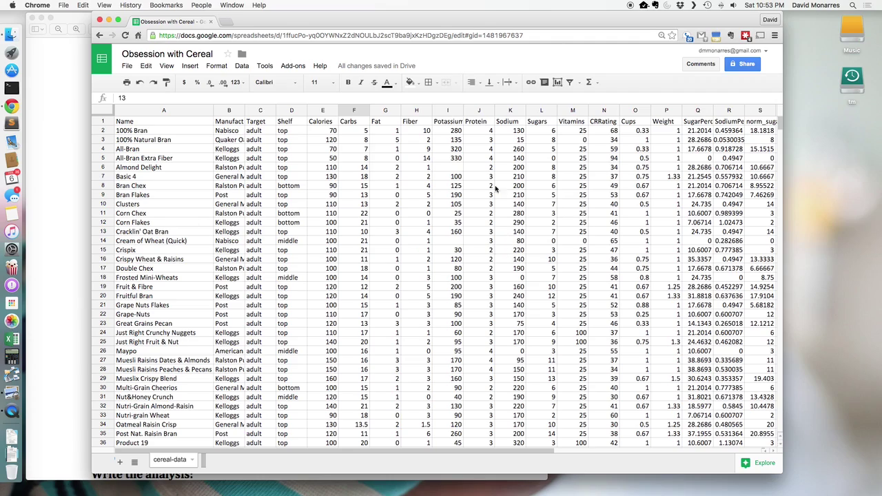
Step: Add a new sheet to the spreadsheet and name it Carb Comp
{"action": "left_click", "coordinate": [119, 465]}
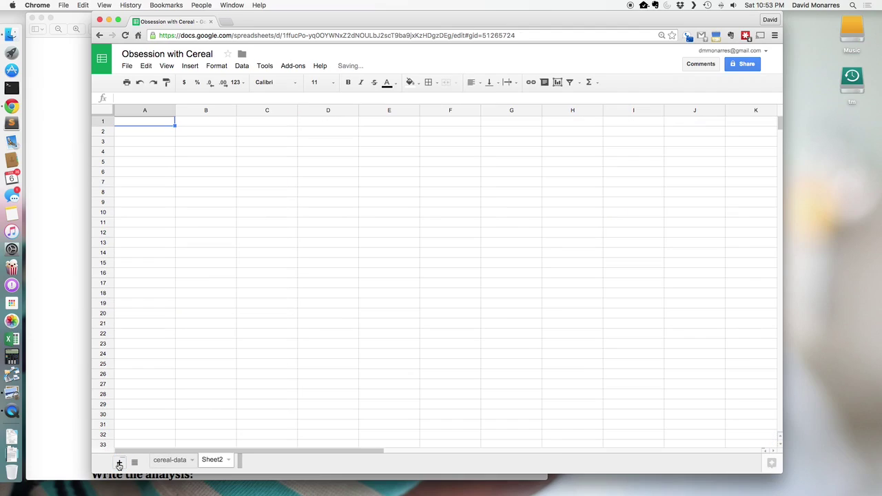
{"action": "double_click", "coordinate": [216, 460]}
{"action": "type", "text": "Carb Comp"}
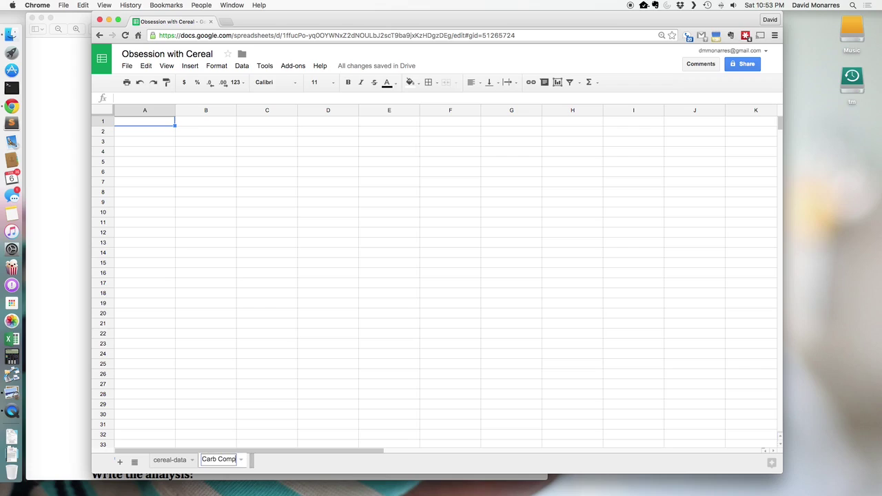
{"action": "key", "text": "Return"}
Step: Enter the group headings Adult in cell A1 and Child in cell D1
{"action": "left_click", "coordinate": [133, 123]}
{"action": "type", "text": "Adult"}
{"action": "key", "text": "Tab"}
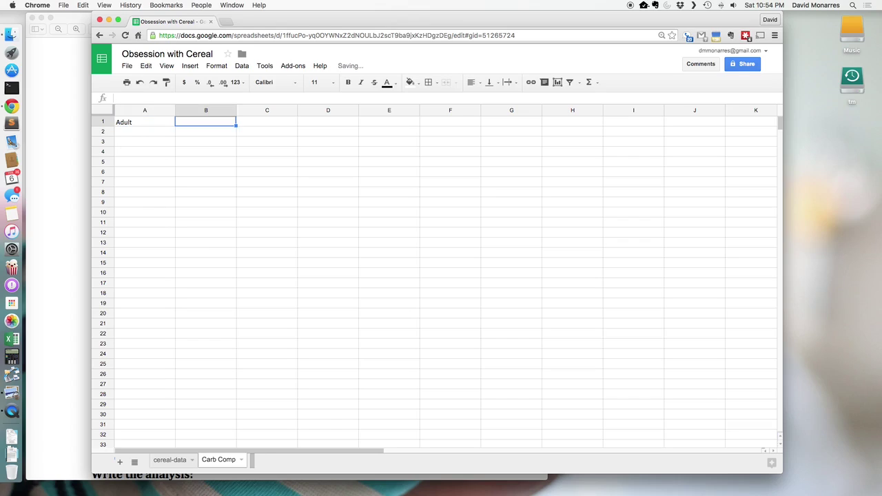
{"action": "key", "text": "Tab"}
{"action": "key", "text": "Tab"}
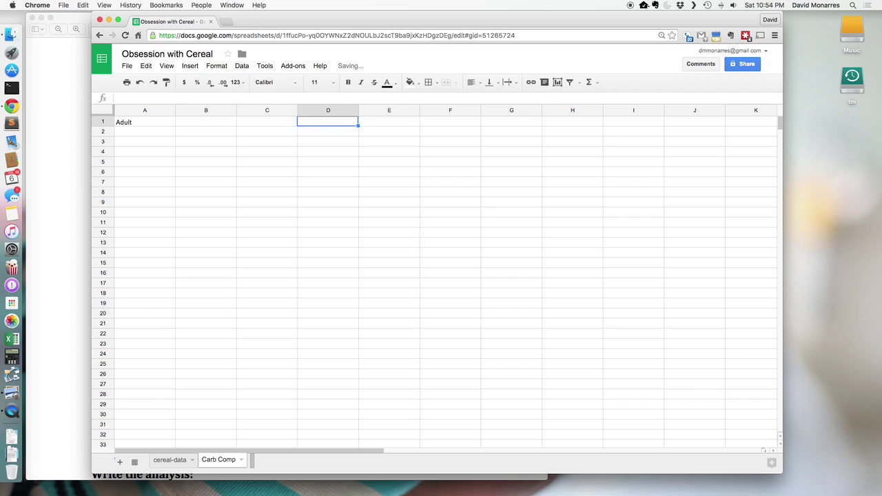
{"action": "type", "text": "Child"}
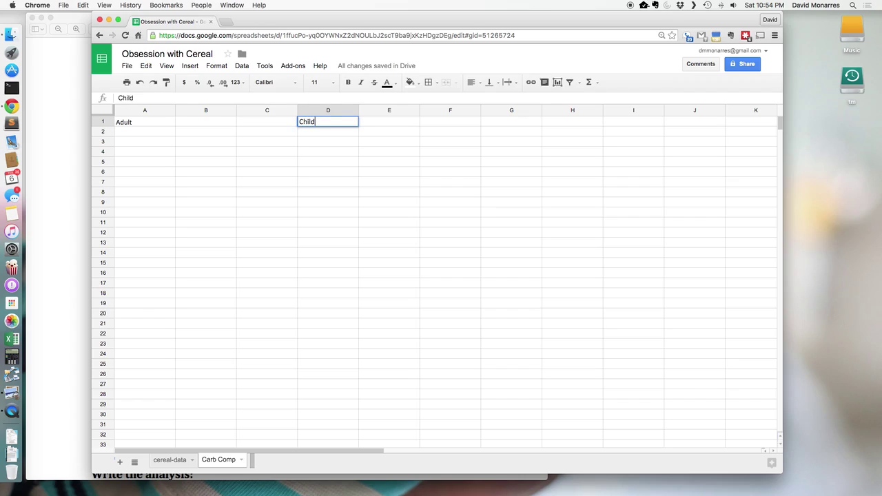
{"action": "key", "text": "Return"}
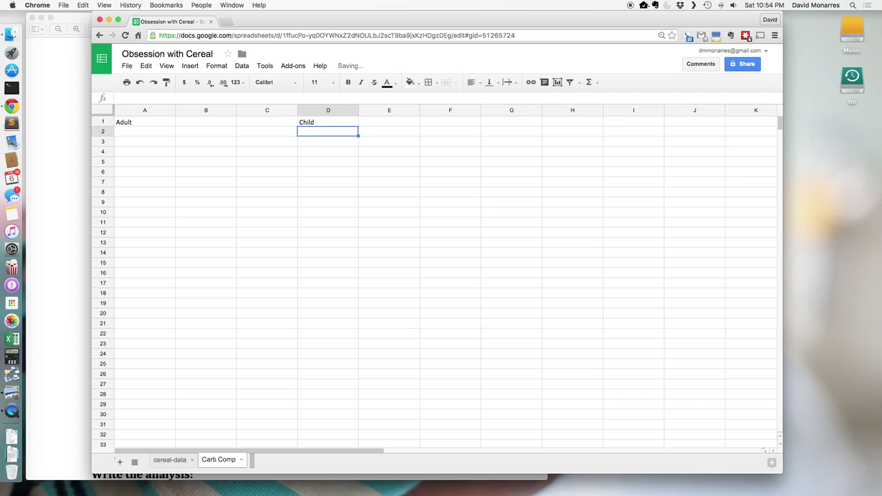
Step: Enter the column labels Carbs in A2 and Frequency in B2 under the Adult heading
{"action": "key", "text": "Left"}
{"action": "key", "text": "Left"}
{"action": "key", "text": "Left"}
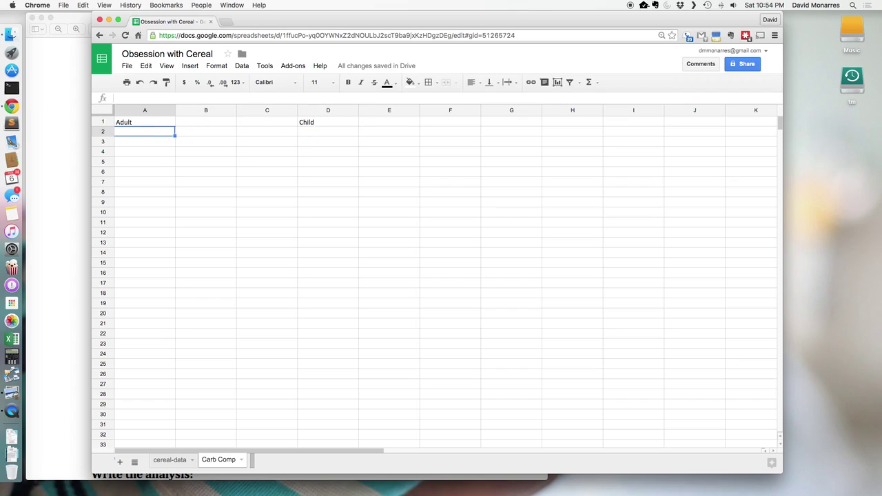
{"action": "type", "text": "Carbs"}
{"action": "key", "text": "Tab"}
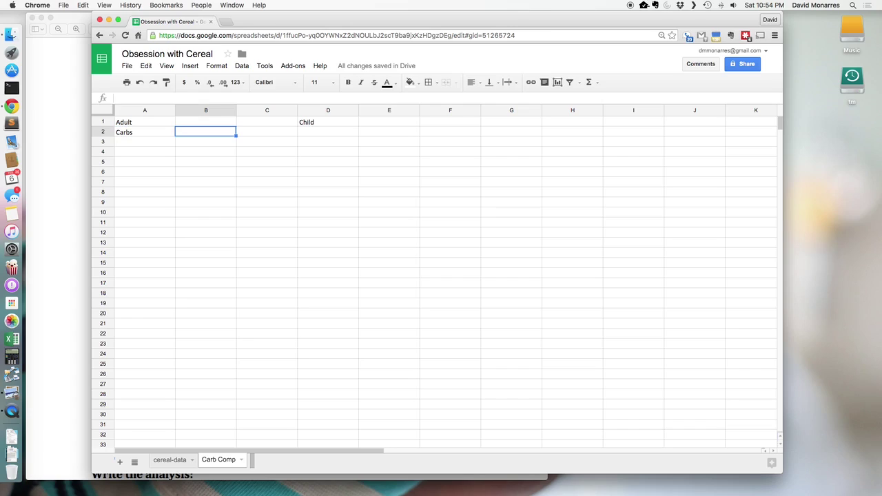
{"action": "type", "text": "Frequency"}
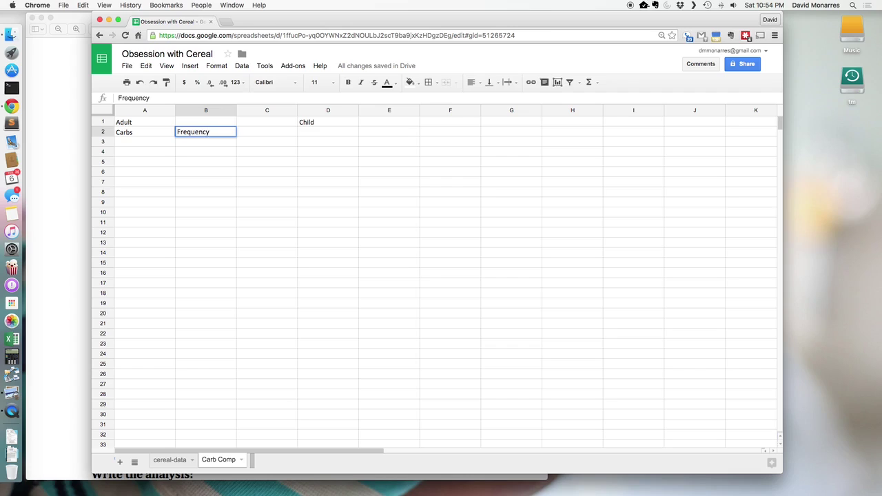
{"action": "key", "text": "Tab"}
Step: Enter the column labels Carb in D2 and Frequency in E2 under the Child heading
{"action": "key", "text": "Tab"}
{"action": "type", "text": "Carb"}
{"action": "key", "text": "Tab"}
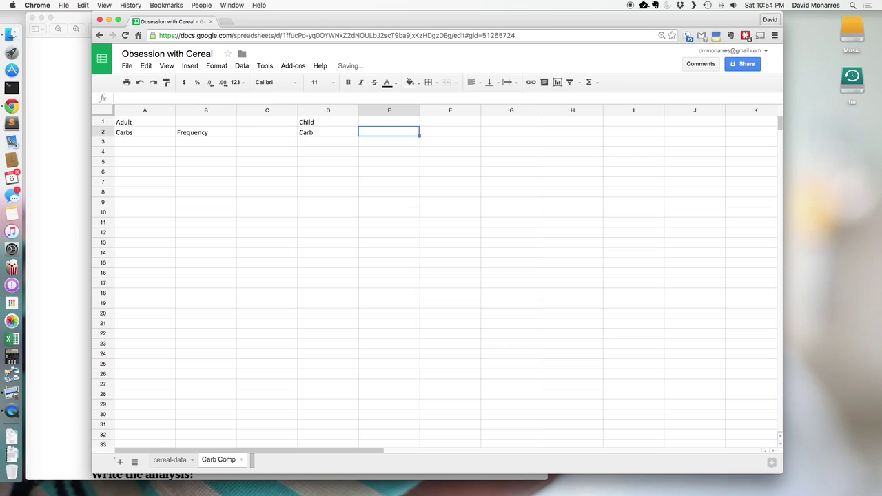
{"action": "left_click", "coordinate": [327, 133]}
{"action": "left_click", "coordinate": [389, 132]}
{"action": "type", "text": "Fre"}
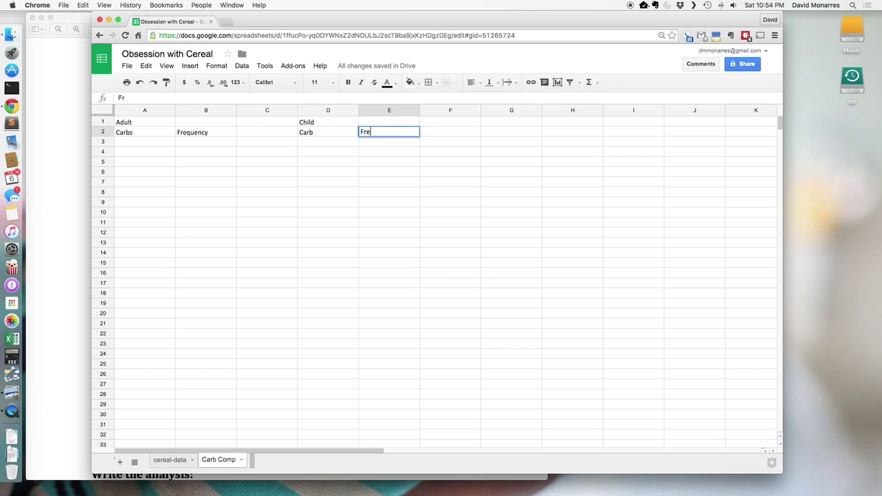
{"action": "type", "text": "quency"}
{"action": "key", "text": "Return"}
Step: Try listing the carb intervals 0-5, 5=10 and 10-15 in cells A3 to A5 under Carbs
{"action": "key", "text": "Left"}
{"action": "key", "text": "Left"}
{"action": "key", "text": "Left"}
{"action": "key", "text": "Left"}
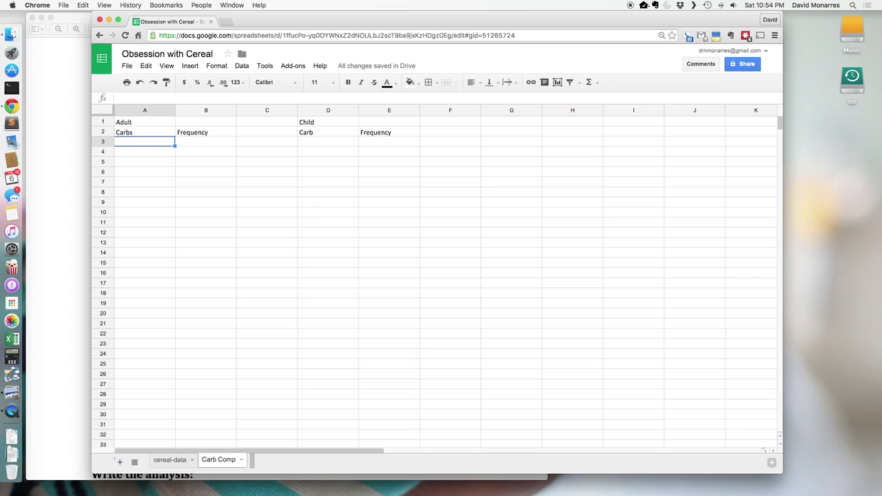
{"action": "type", "text": "0-5"}
{"action": "key", "text": "Return"}
{"action": "type", "text": "5=10"}
{"action": "key", "text": "Return"}
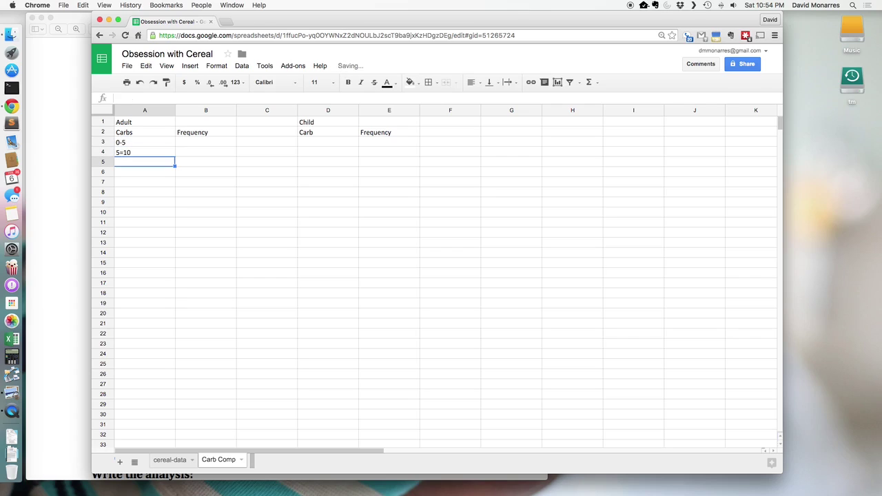
{"action": "type", "text": "10-15"}
{"action": "key", "text": "Return"}
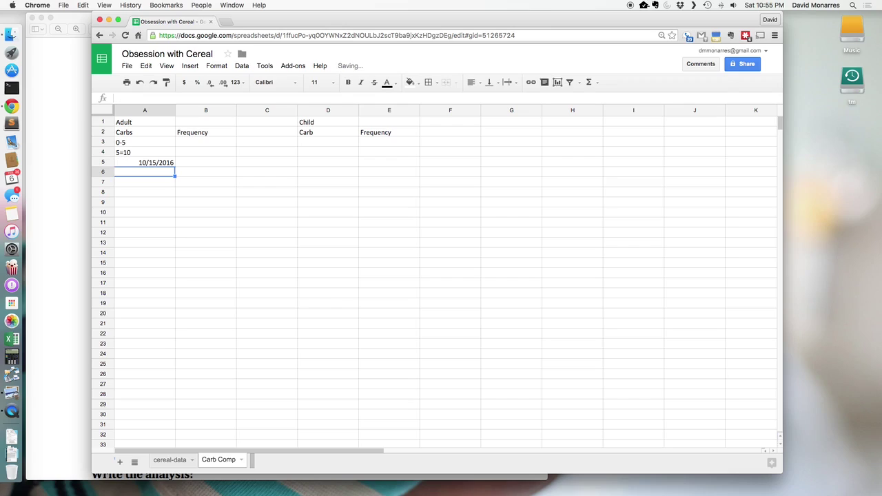
Step: Clear the interval entries in cells A5 and A4
{"action": "left_click", "coordinate": [145, 163]}
{"action": "key", "text": "Delete"}
{"action": "left_click", "coordinate": [144, 152]}
{"action": "key", "text": "Delete"}
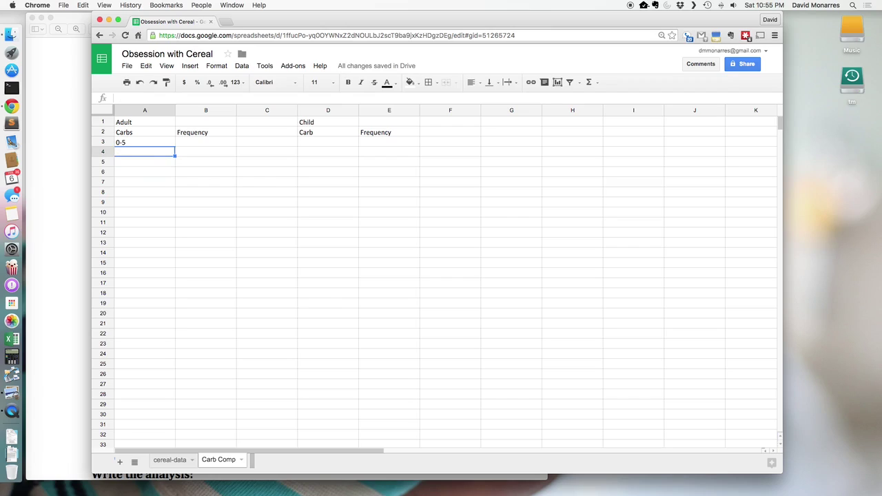
Step: Replace the interval in cell A3 with the value 4.4 and select the cell below it
{"action": "left_click", "coordinate": [145, 142]}
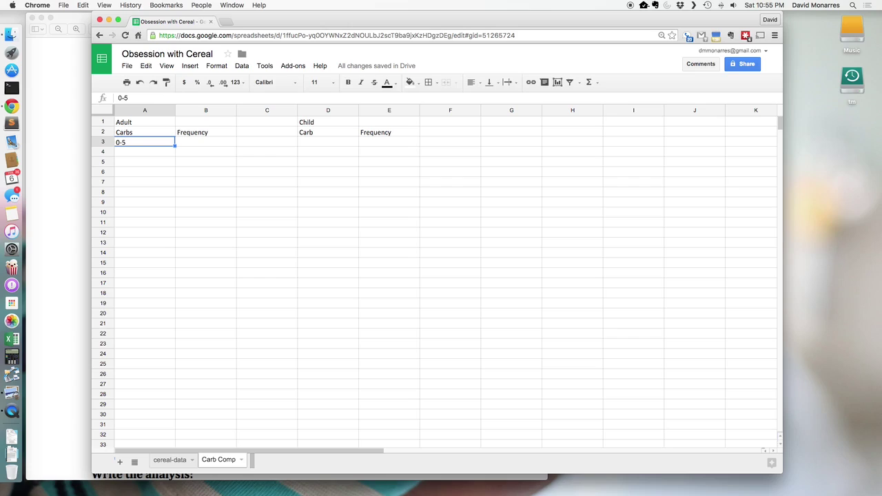
{"action": "type", "text": "4.4"}
{"action": "key", "text": "Return"}
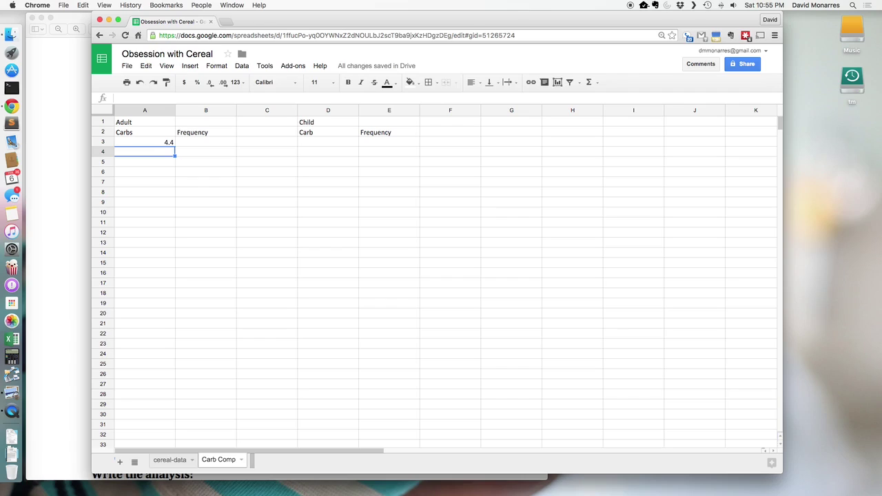
{"action": "left_click", "coordinate": [145, 142]}
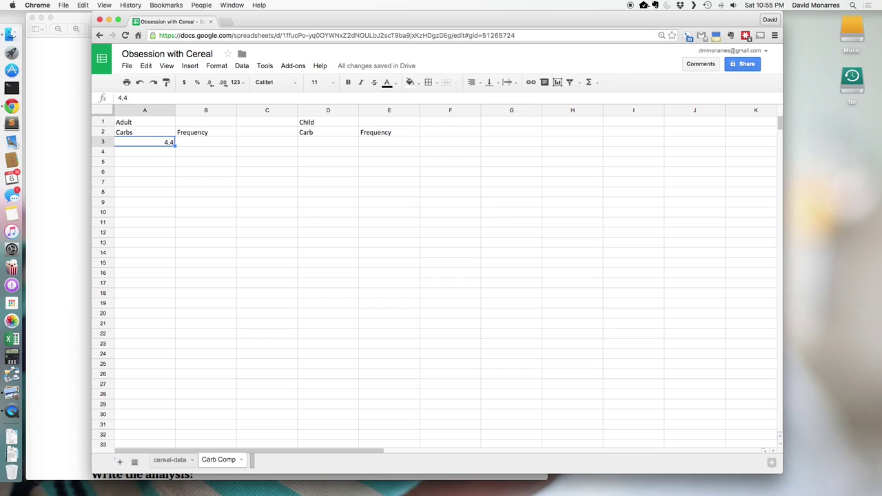
{"action": "left_click", "coordinate": [145, 152]}
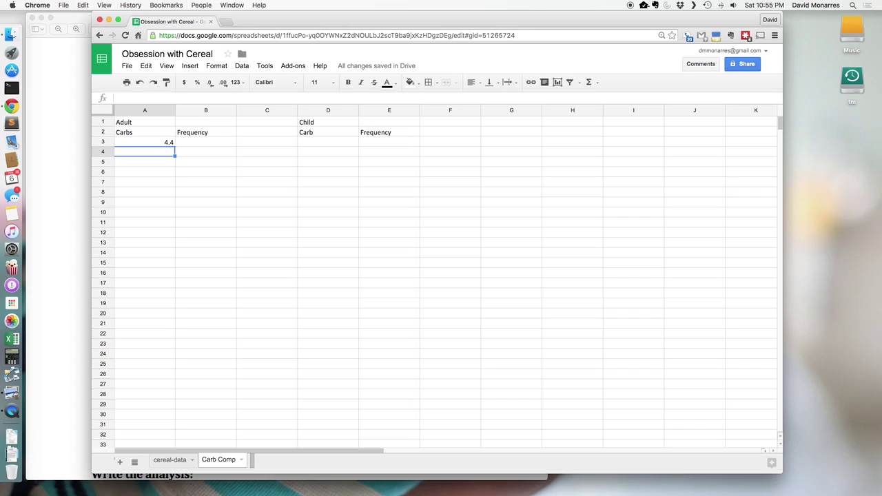
Step: Enter the adult carb class limits 9.4, 14.4, 19.4 and 24.4 in cells A4 to A7
{"action": "type", "text": "9.4"}
{"action": "key", "text": "Return"}
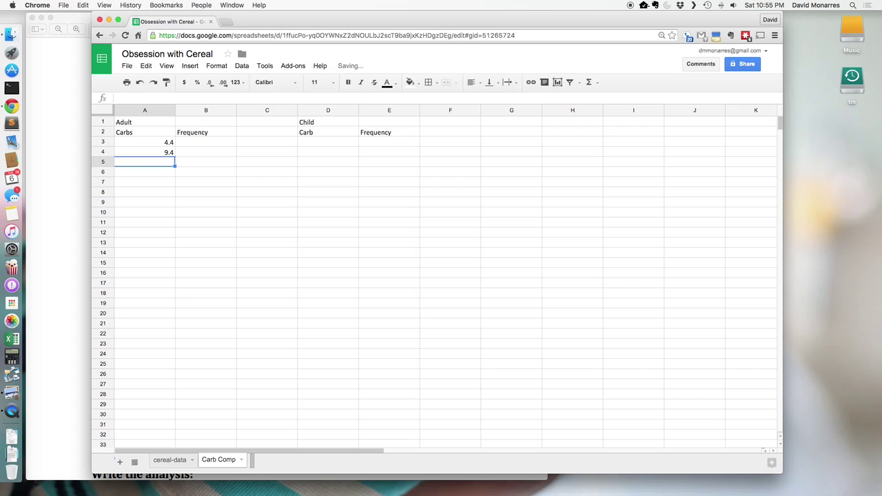
{"action": "type", "text": "14.4"}
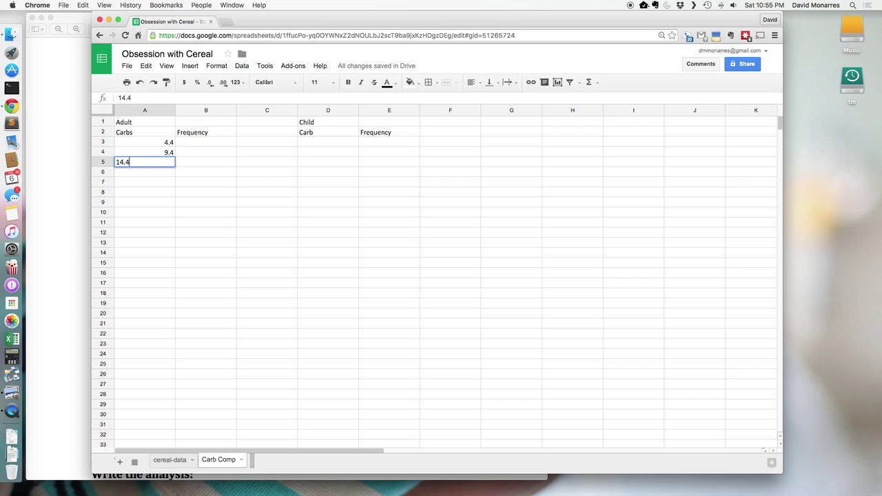
{"action": "key", "text": "Return"}
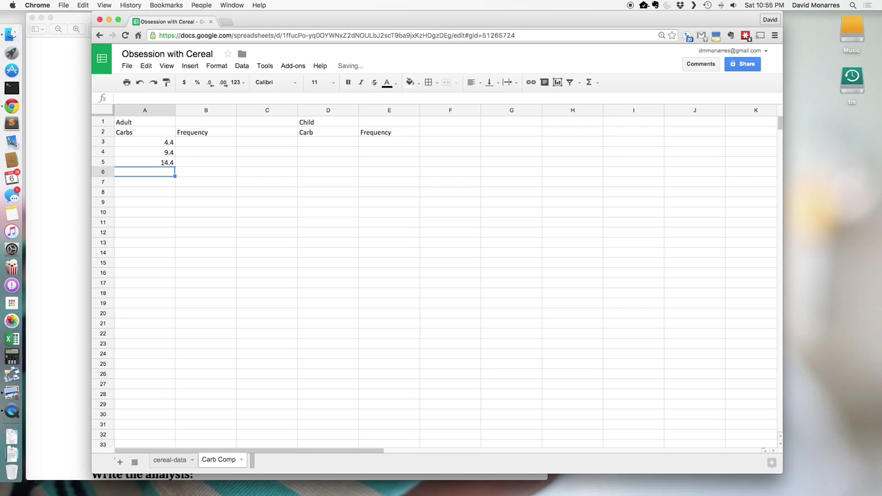
{"action": "type", "text": "19.4"}
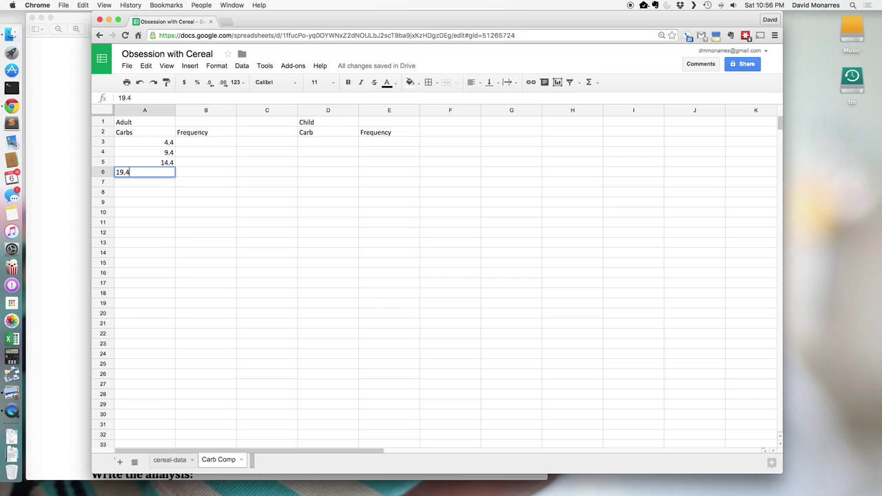
{"action": "key", "text": "Return"}
{"action": "type", "text": "24.4"}
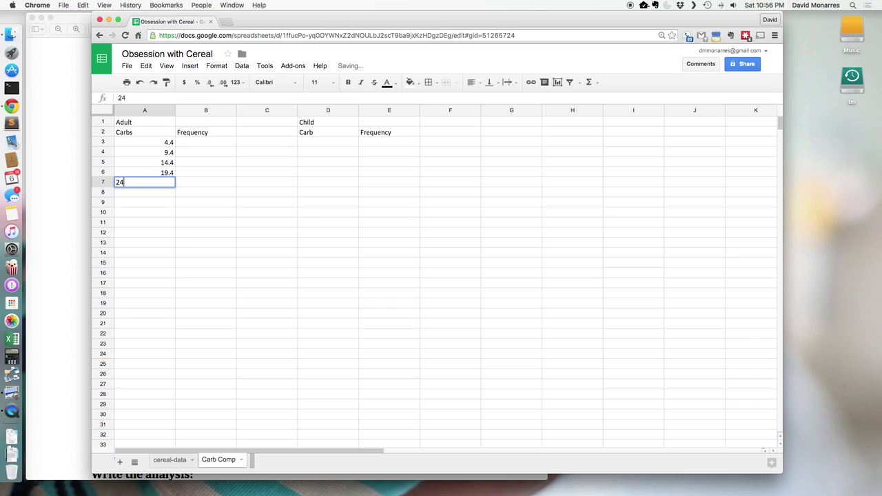
{"action": "key", "text": "Return"}
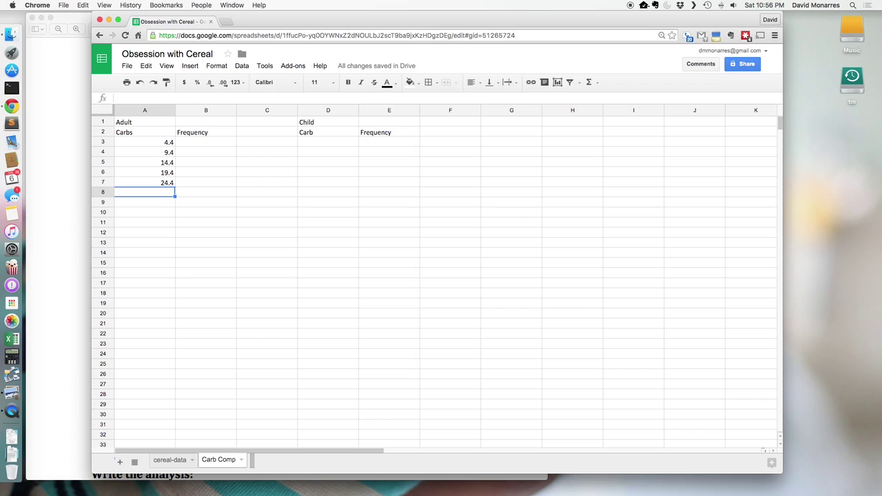
Step: Enter the child carb class limits 4.4, 9.4, 14.4, 19.4 and 24.4 in cells D3 to D7
{"action": "key", "text": "Right"}
{"action": "key", "text": "Right"}
{"action": "key", "text": "Right"}
{"action": "key", "text": "Up"}
{"action": "key", "text": "Up"}
{"action": "key", "text": "Up"}
{"action": "key", "text": "Up"}
{"action": "key", "text": "Up"}
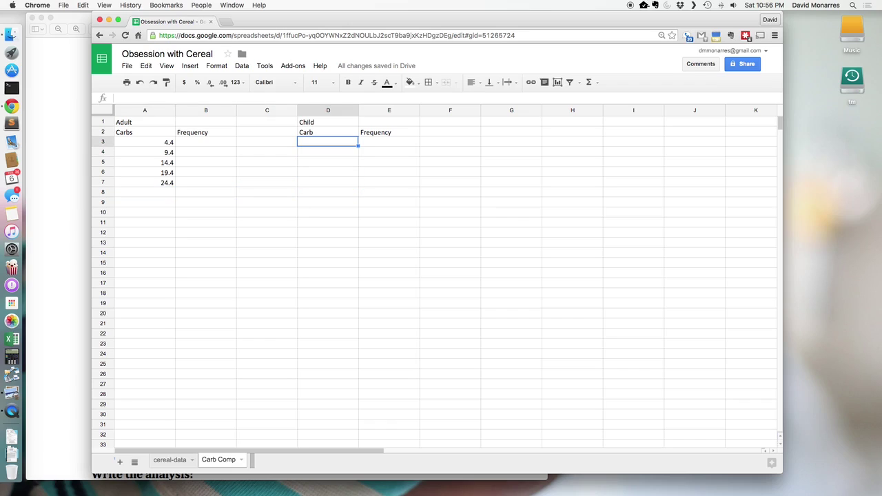
{"action": "type", "text": "4.4"}
{"action": "key", "text": "Return"}
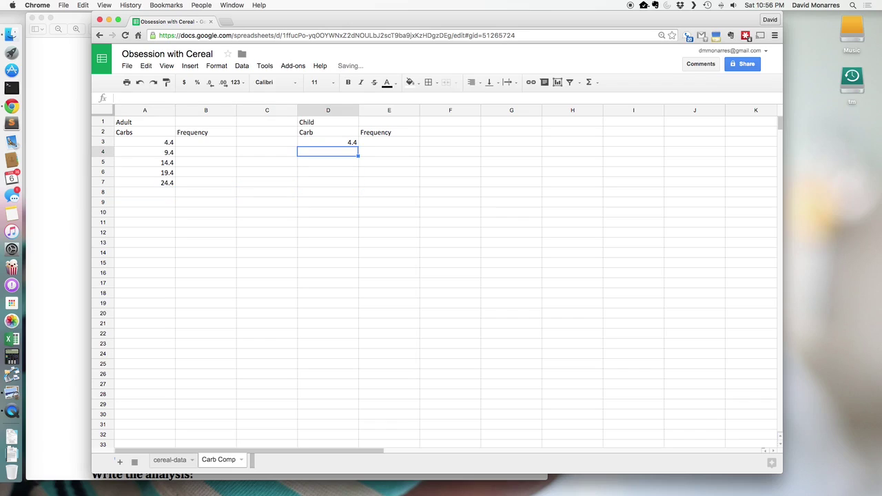
{"action": "type", "text": "9.4"}
{"action": "key", "text": "Return"}
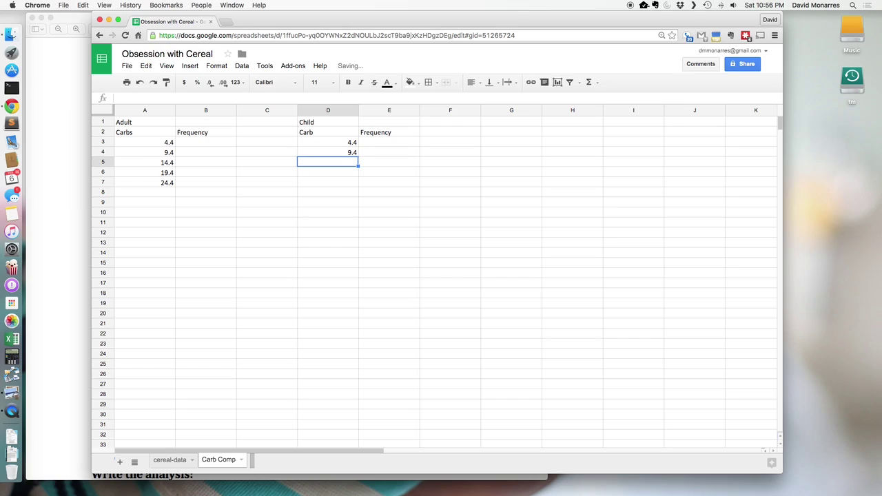
{"action": "key", "text": "XF86MonBrightnessUp"}
{"action": "type", "text": "14.4"}
{"action": "key", "text": "Return"}
{"action": "type", "text": "19.4"}
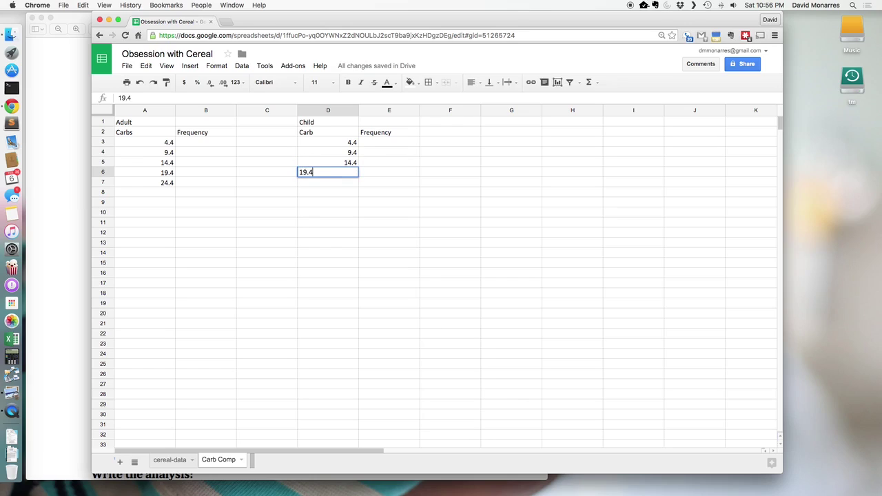
{"action": "key", "text": "Return"}
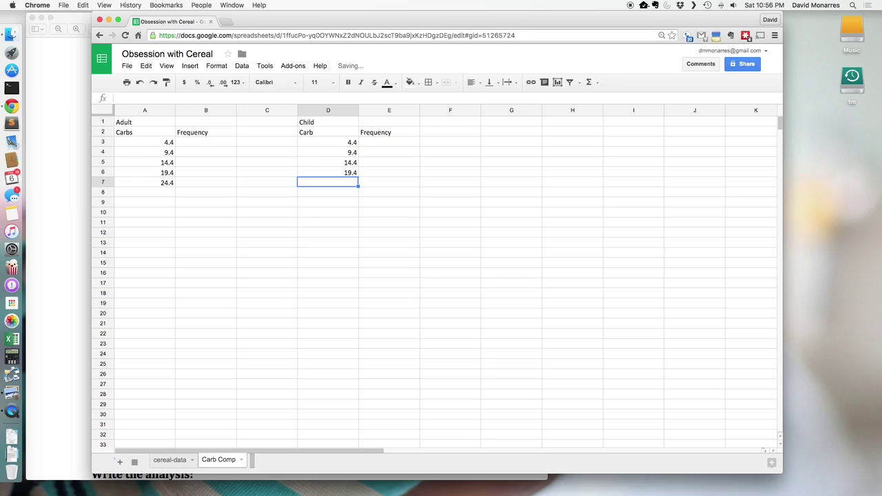
{"action": "type", "text": "24.4"}
{"action": "key", "text": "XF86MonBrightnessDown"}
{"action": "key", "text": "Return"}
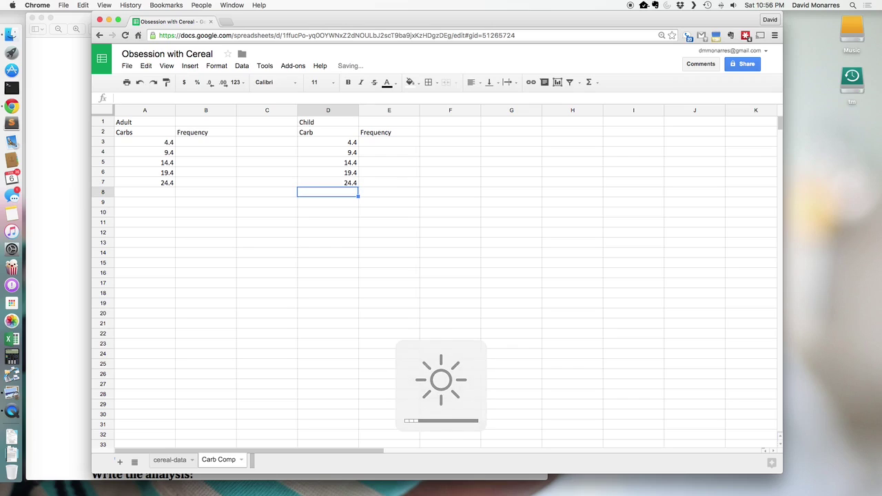
Step: Start a FREQUENCY formula in B3 using the adult carb values F2:F53 of the cereal-data sheet as data
{"action": "key", "text": "Left"}
{"action": "key", "text": "Left"}
{"action": "key", "text": "Left"}
{"action": "key", "text": "Up"}
{"action": "key", "text": "Up"}
{"action": "key", "text": "Up"}
{"action": "key", "text": "Up"}
{"action": "key", "text": "Up"}
{"action": "key", "text": "Right"}
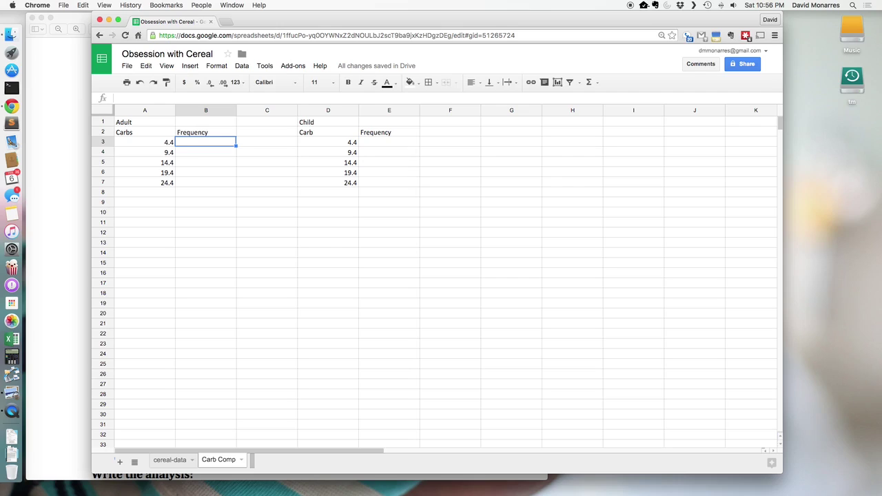
{"action": "type", "text": "="}
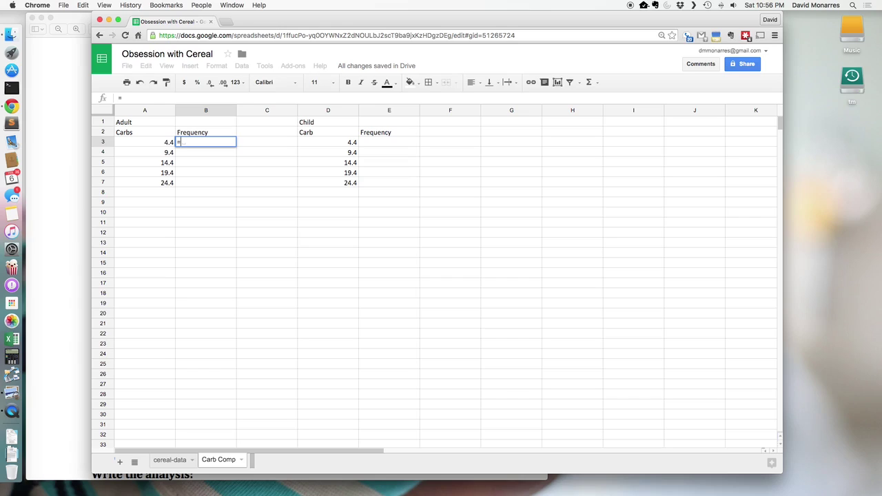
{"action": "type", "text": "fr"}
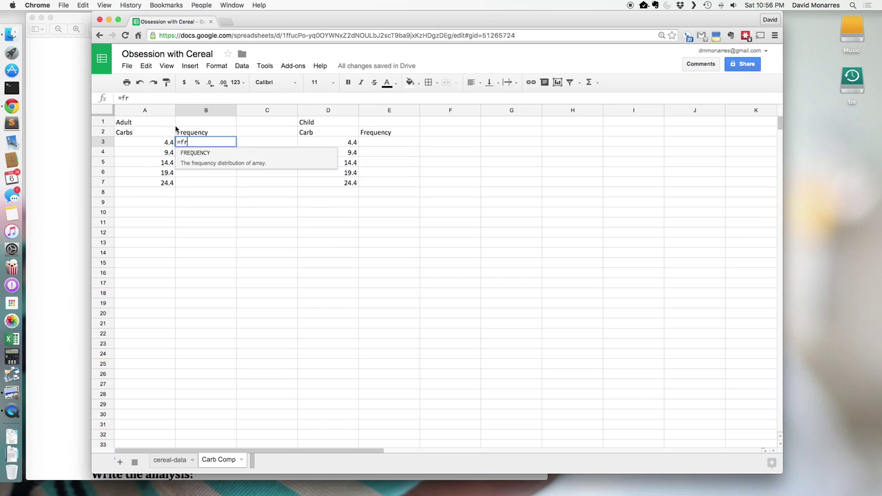
{"action": "left_click", "coordinate": [205, 153]}
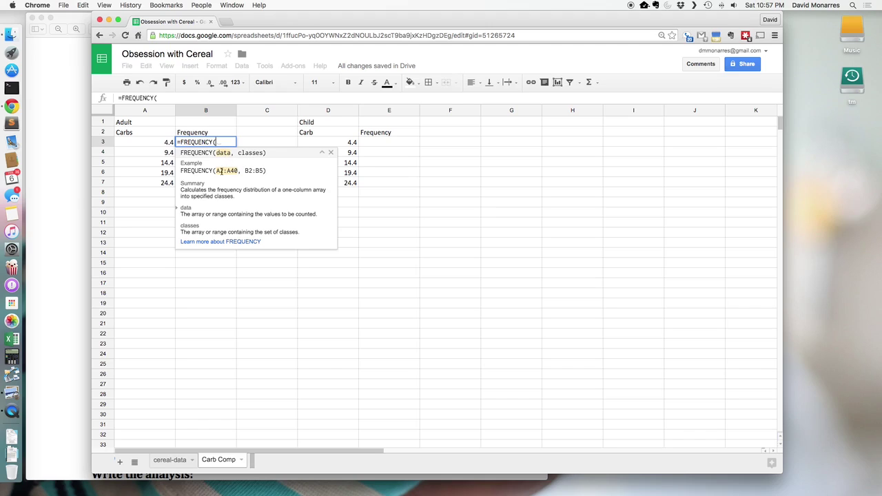
{"action": "left_click", "coordinate": [170, 459]}
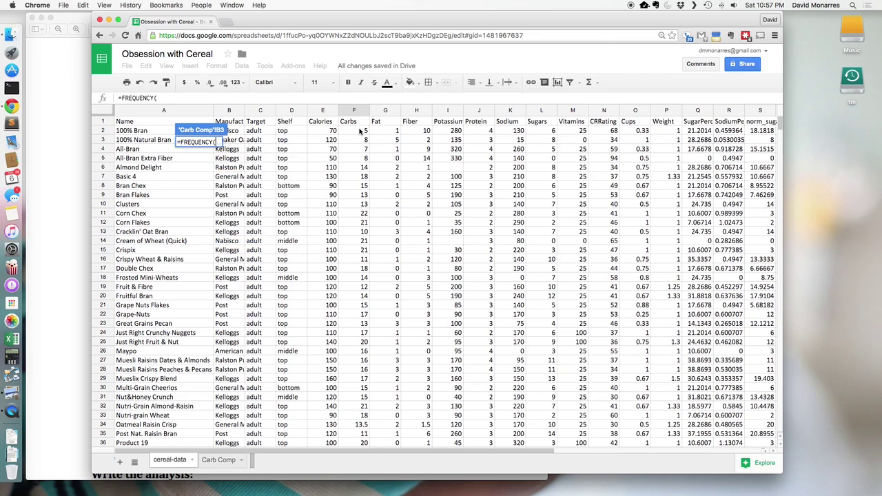
{"action": "left_click_drag", "start_coordinate": [359, 131], "coordinate": [349, 323]}
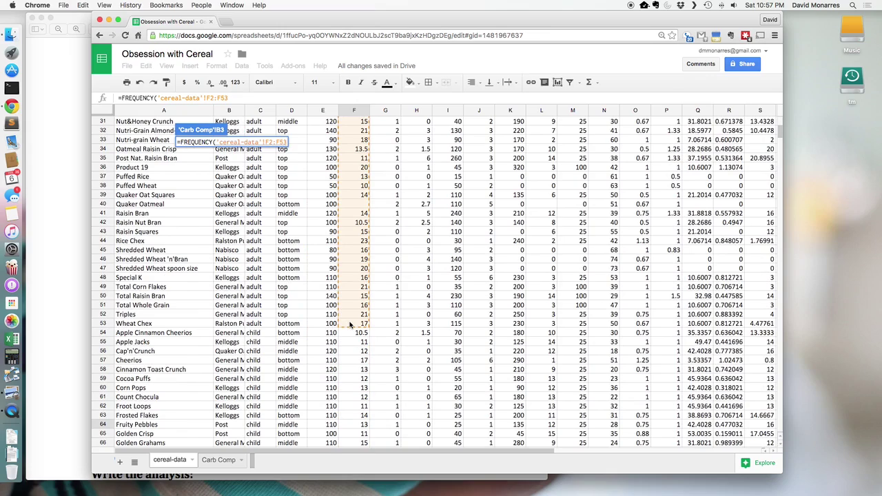
{"action": "type", "text": ","}
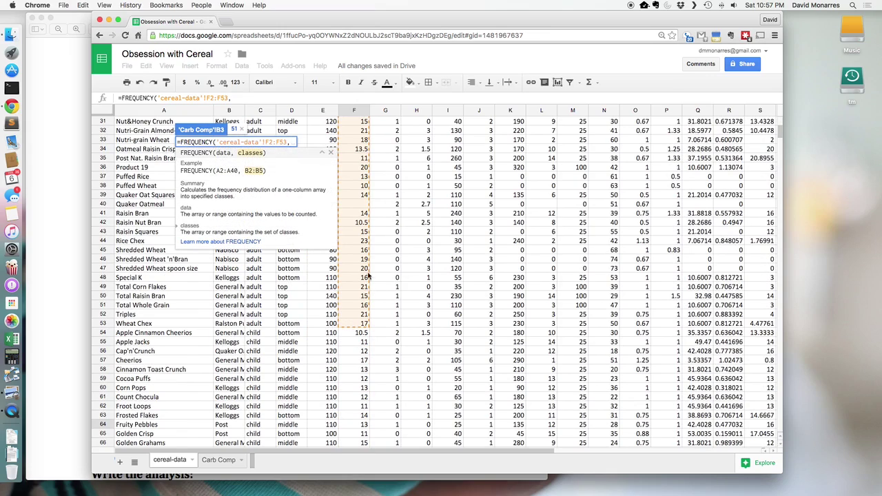
Step: Complete the adult FREQUENCY formula with the Carb Comp range A3:A7 as its classes
{"action": "left_click", "coordinate": [214, 461]}
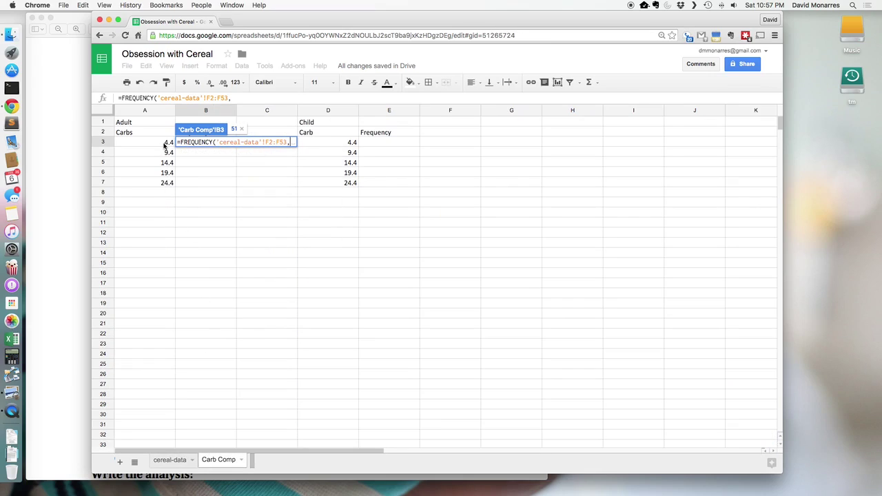
{"action": "left_click_drag", "start_coordinate": [164, 145], "coordinate": [160, 186]}
{"action": "type", "text": ")"}
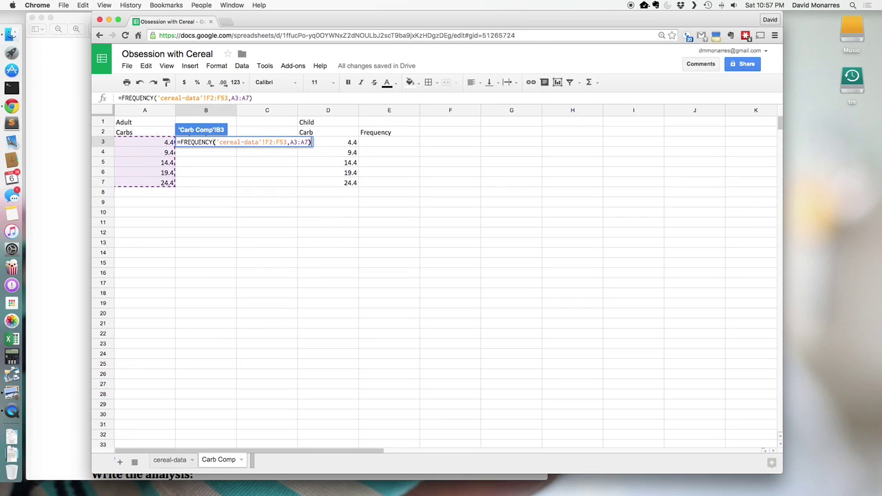
{"action": "key", "text": "Return"}
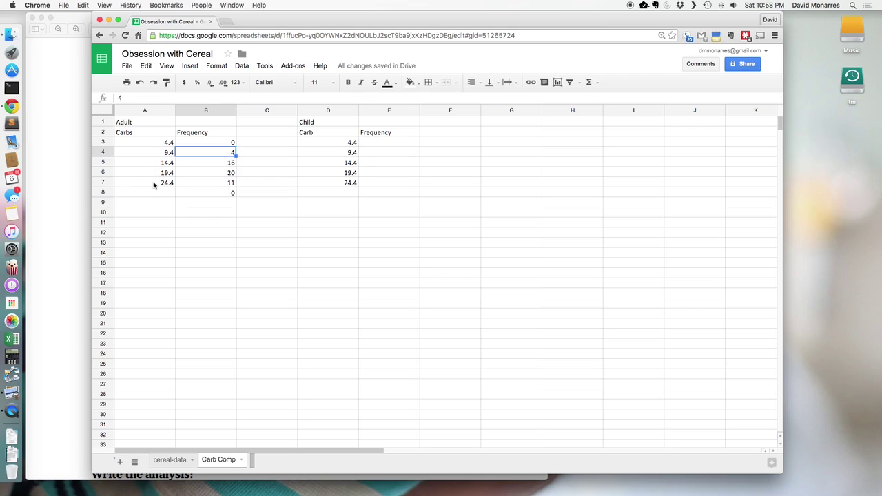
{"action": "left_click", "coordinate": [229, 196]}
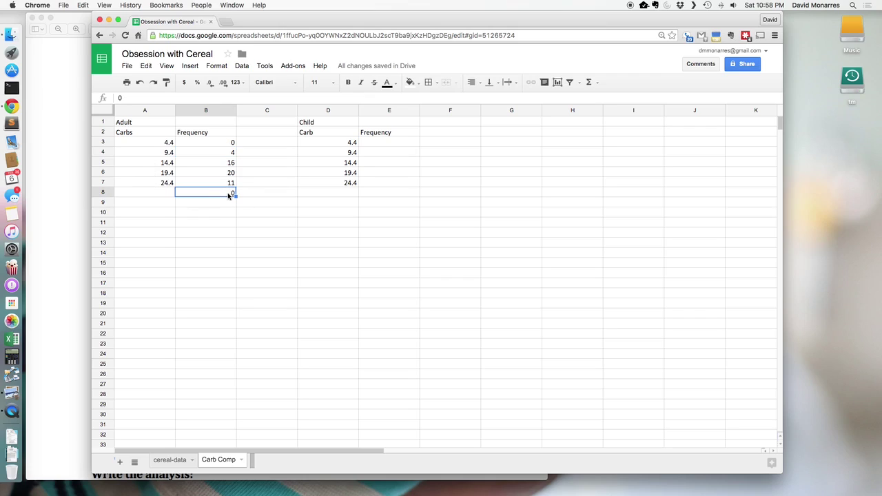
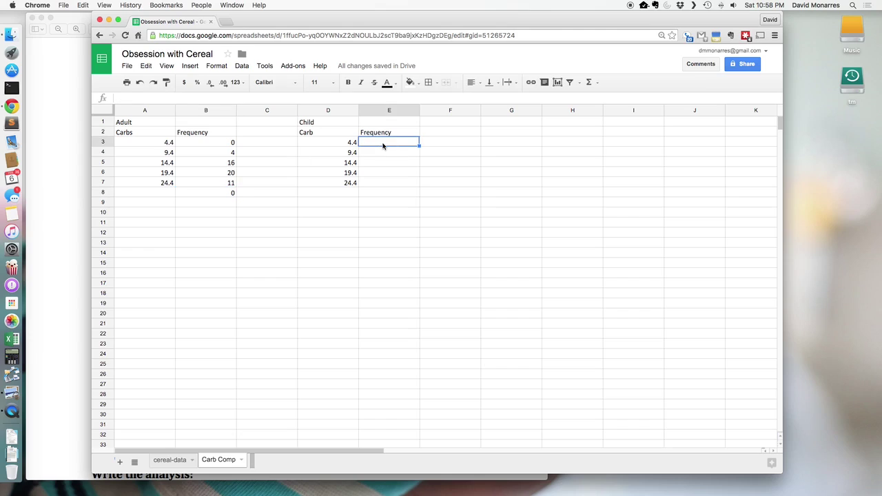
Step: Start a FREQUENCY formula in E3 using the child carb values F54:F78 of the cereal-data sheet as data
{"action": "type", "text": "=Fre"}
{"action": "key", "text": "Tab"}
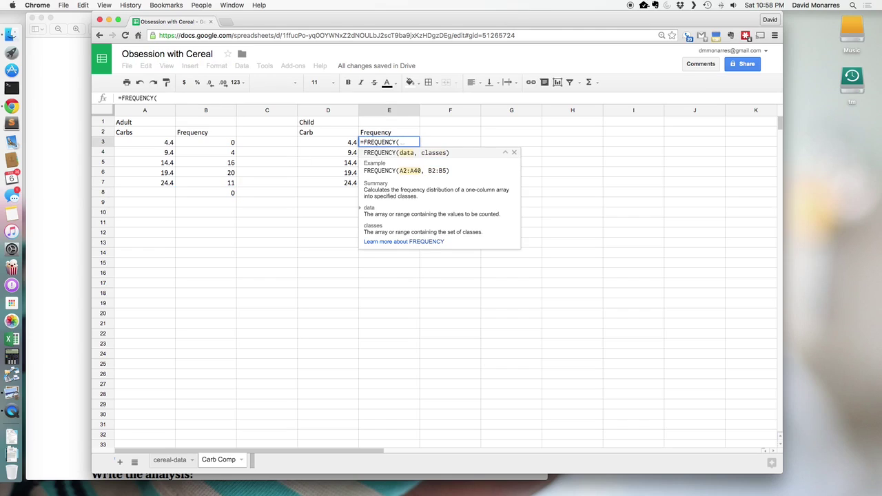
{"action": "left_click", "coordinate": [179, 460]}
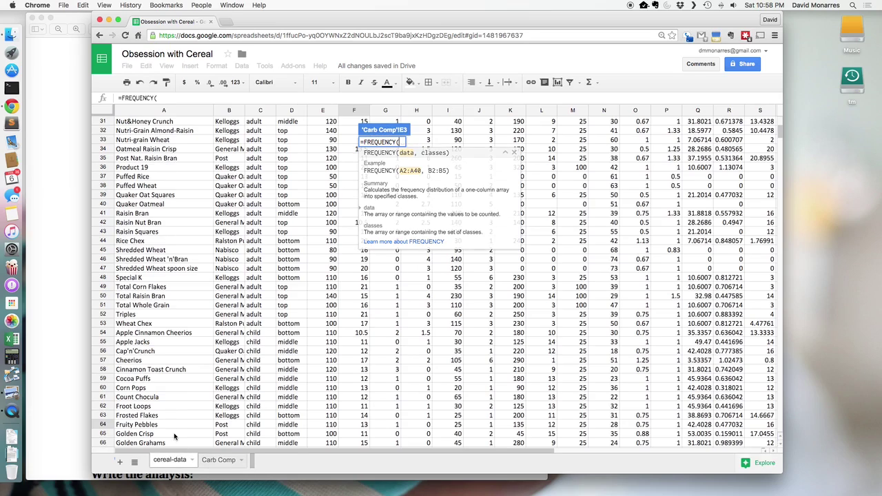
{"action": "scroll", "coordinate": [347, 276], "scroll_direction": "down", "scroll_amount": 3}
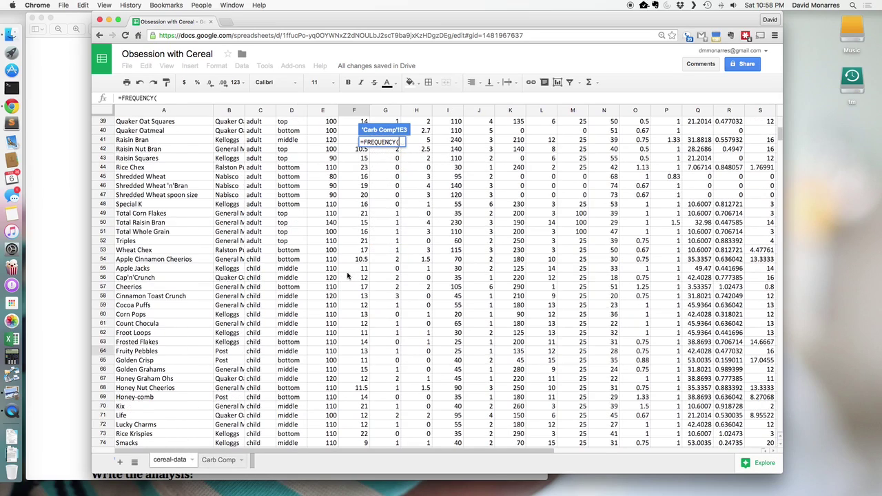
{"action": "scroll", "coordinate": [347, 276], "scroll_direction": "up", "scroll_amount": 5}
{"action": "scroll", "coordinate": [347, 276], "scroll_direction": "down", "scroll_amount": 2}
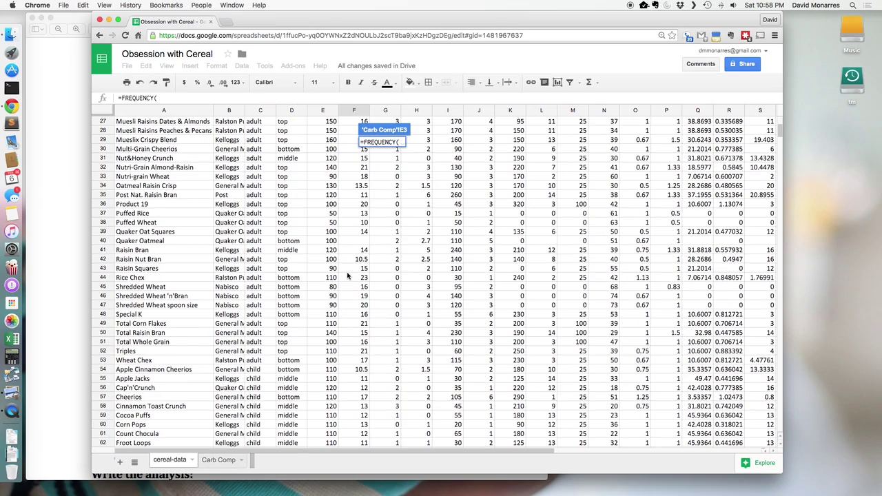
{"action": "scroll", "coordinate": [347, 275], "scroll_direction": "down", "scroll_amount": 5}
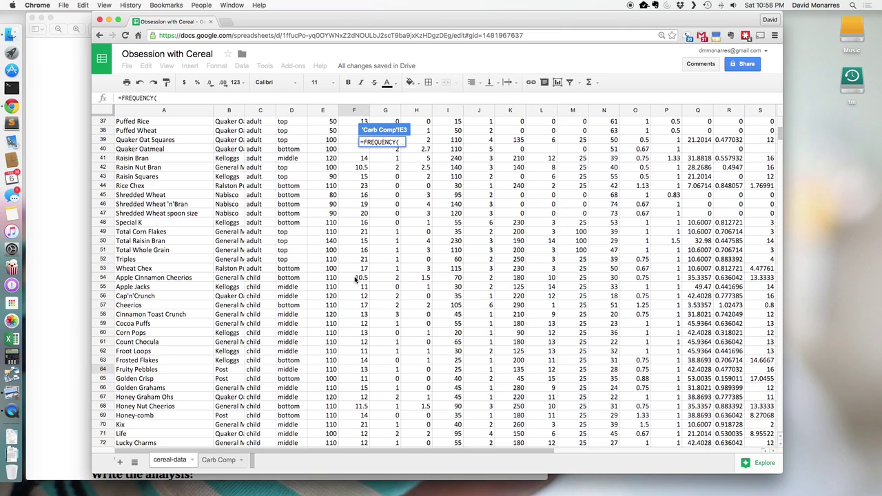
{"action": "left_click_drag", "start_coordinate": [356, 278], "coordinate": [355, 373]}
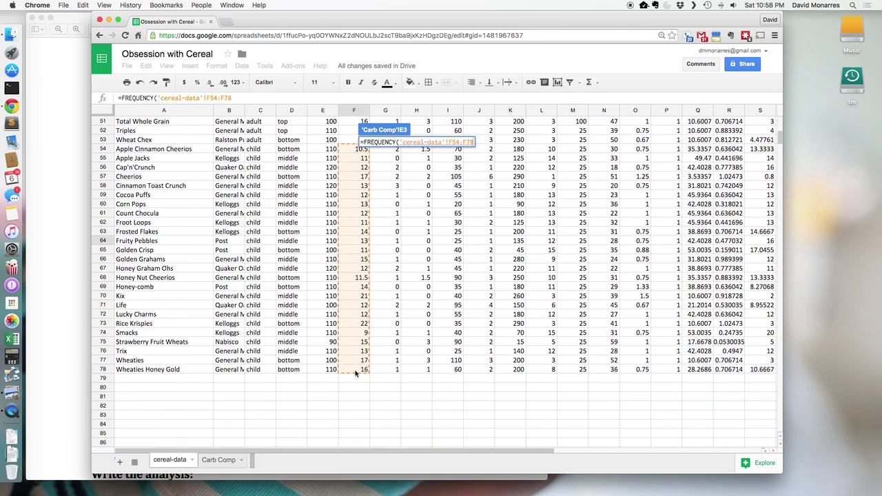
{"action": "type", "text": ","}
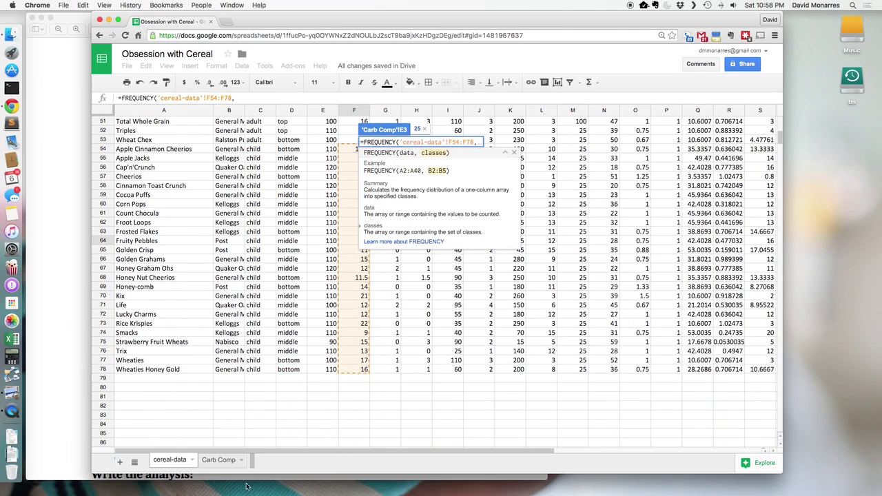
Step: Complete the child FREQUENCY formula with the Carb Comp range D3:D7 as its classes
{"action": "left_click", "coordinate": [222, 466]}
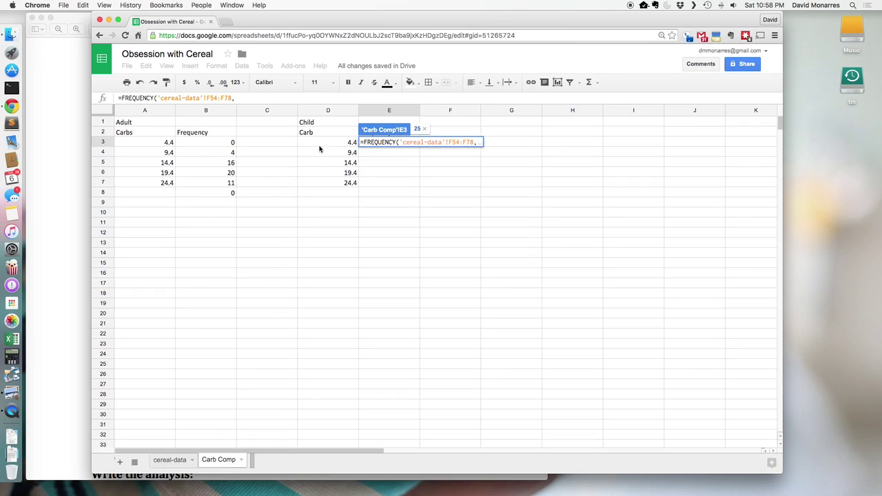
{"action": "left_click_drag", "start_coordinate": [328, 143], "coordinate": [328, 184]}
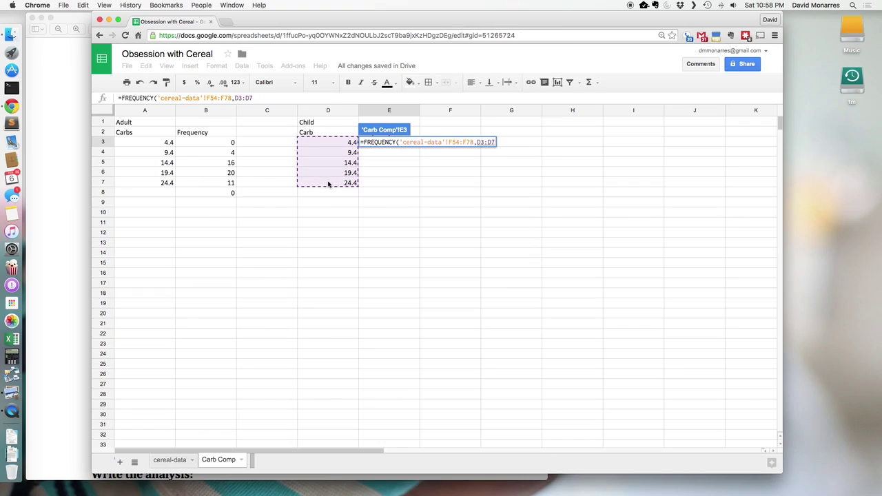
{"action": "type", "text": ")"}
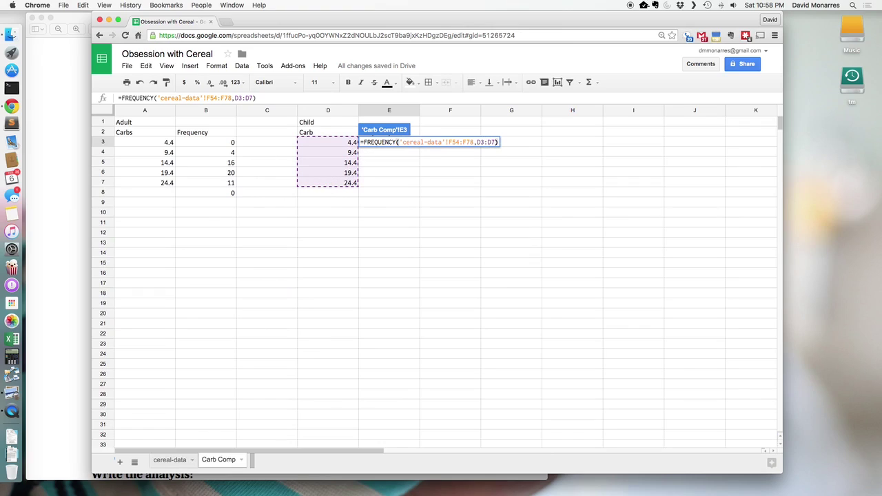
{"action": "key", "text": "Return"}
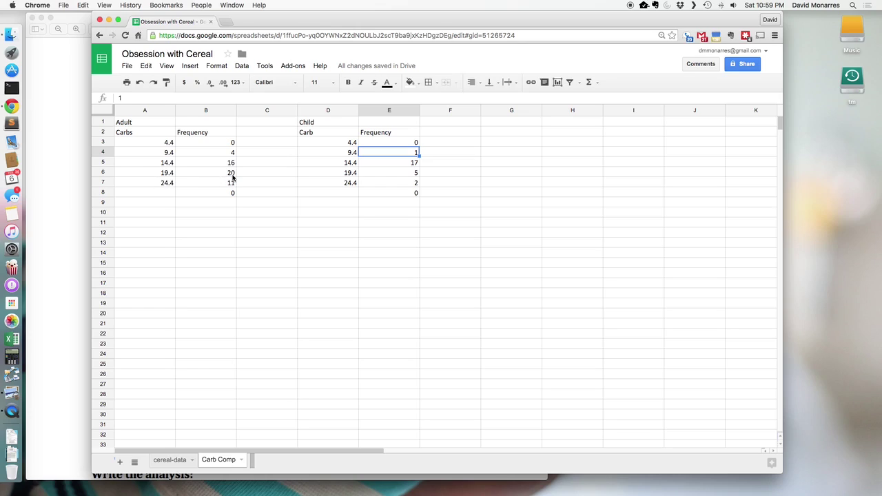
{"action": "left_click", "coordinate": [300, 255]}
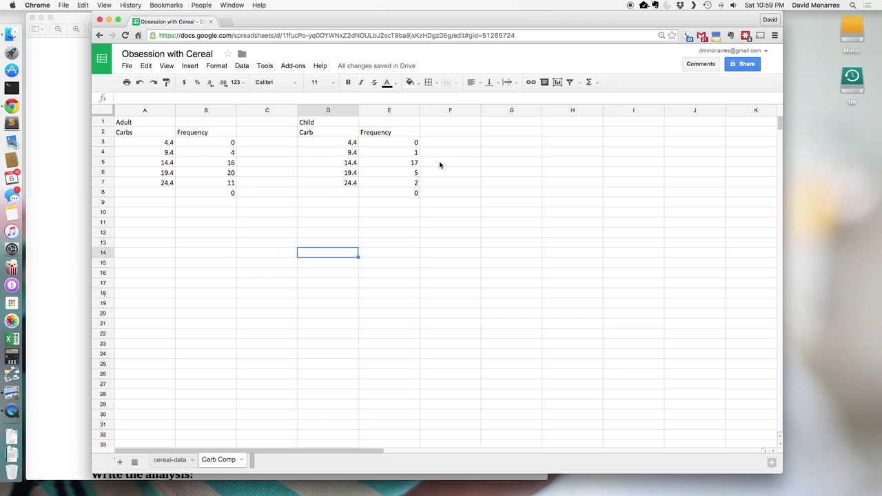
{"action": "scroll", "coordinate": [310, 187], "scroll_direction": "down", "scroll_amount": 2}
{"action": "scroll", "coordinate": [310, 187], "scroll_direction": "down", "scroll_amount": 2}
{"action": "scroll", "coordinate": [283, 188], "scroll_direction": "up", "scroll_amount": 4}
Step: Start a column chart from the adult table A2:B7, using column A as labels
{"action": "left_click_drag", "start_coordinate": [135, 135], "coordinate": [203, 182]}
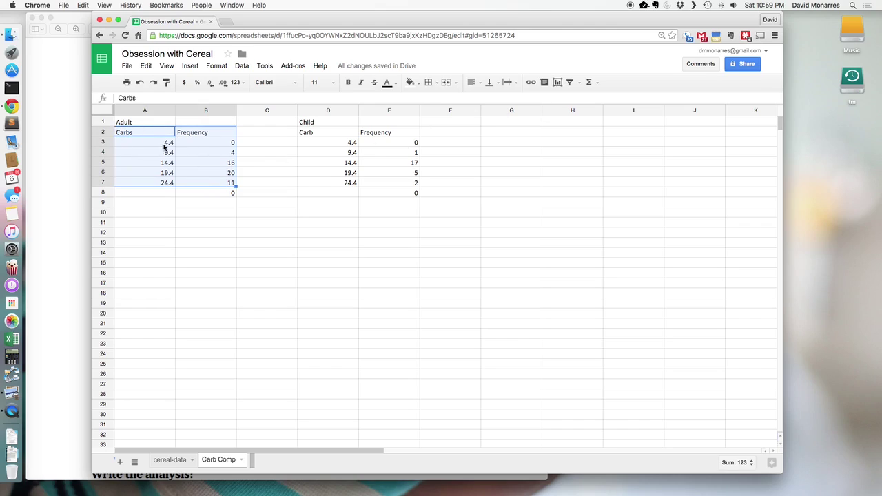
{"action": "left_click", "coordinate": [558, 83]}
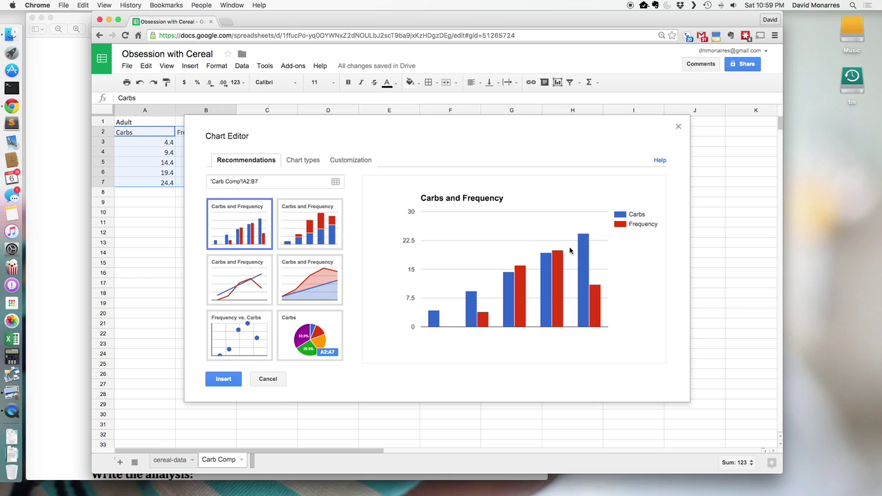
{"action": "left_click", "coordinate": [301, 165]}
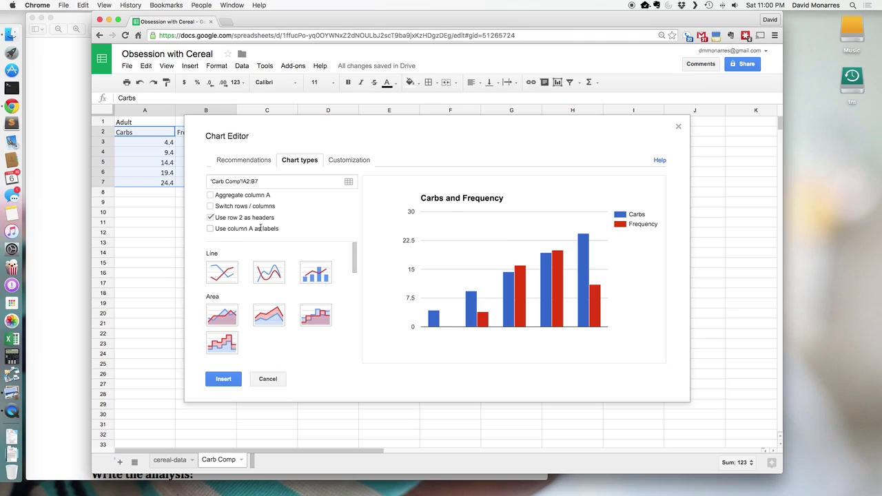
{"action": "left_click", "coordinate": [210, 229]}
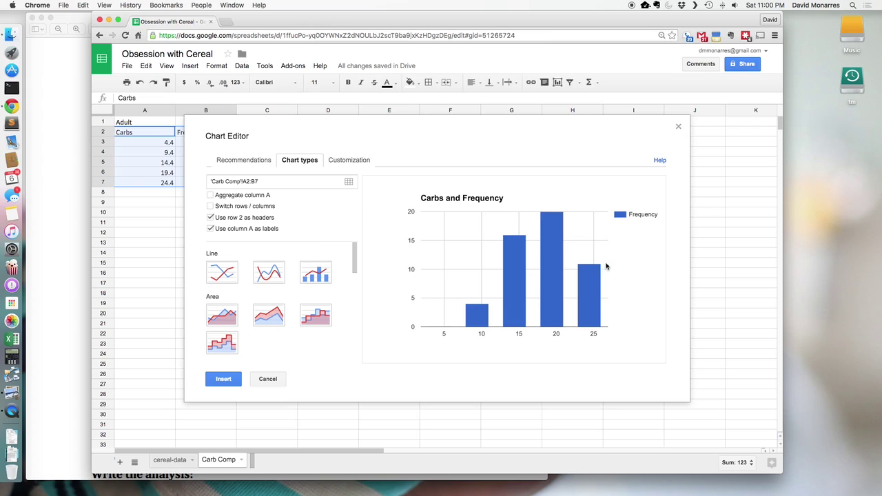
Step: Title the chart "Adult Cereals" and its horizontal axis "Carbs per serving (grams)"
{"action": "left_click", "coordinate": [344, 160]}
{"action": "left_click_drag", "start_coordinate": [277, 224], "coordinate": [189, 228]}
{"action": "type", "text": "Adult Cereals"}
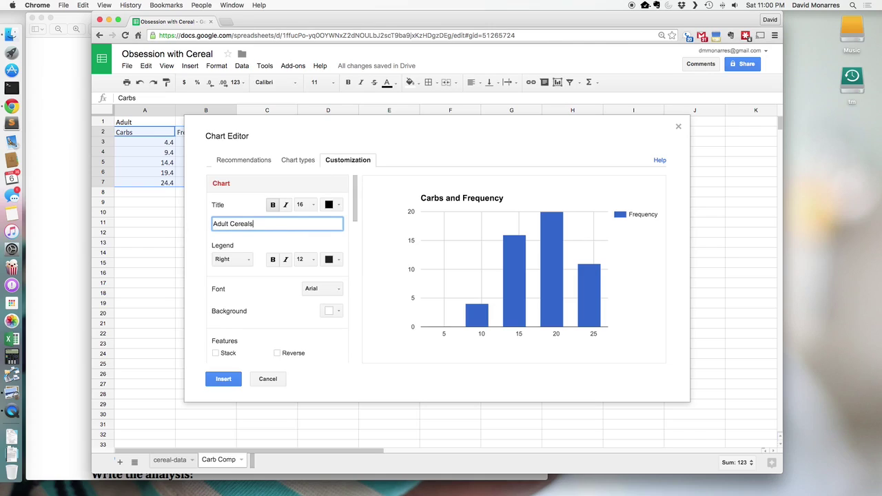
{"action": "scroll", "coordinate": [232, 271], "scroll_direction": "down", "scroll_amount": 5}
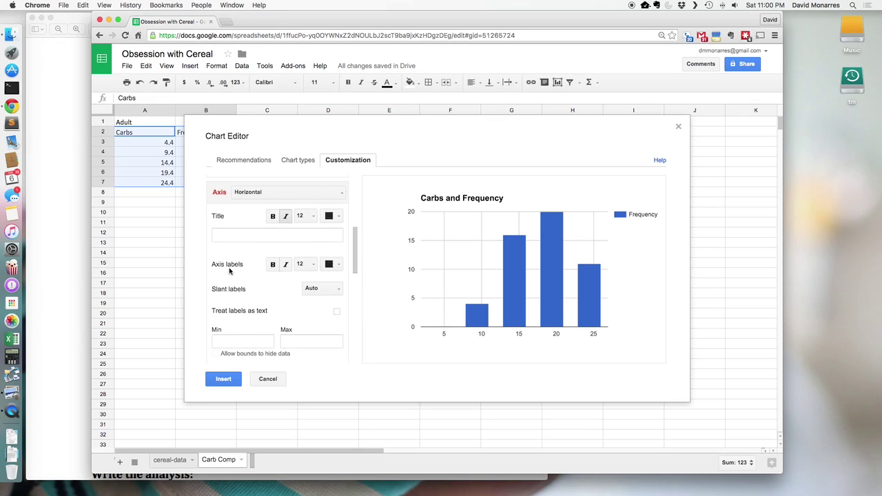
{"action": "left_click", "coordinate": [252, 236]}
{"action": "type", "text": "Carbs per"}
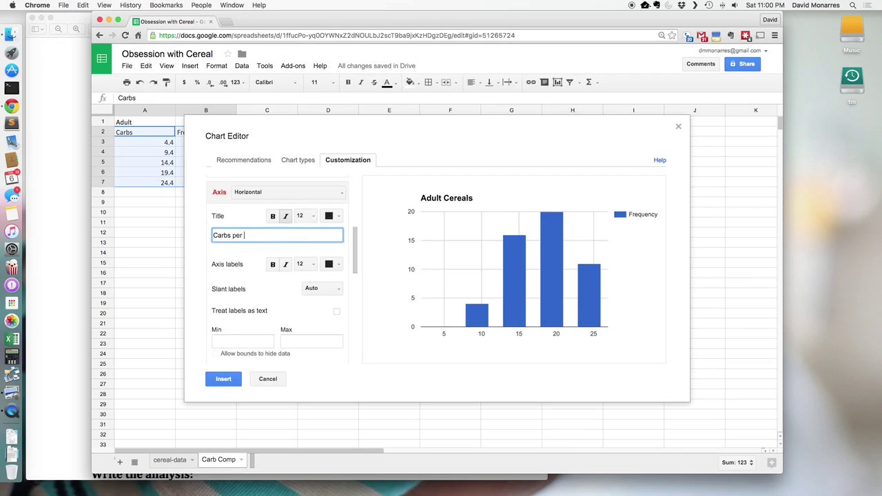
{"action": "type", "text": " serving (grams"}
{"action": "scroll", "coordinate": [252, 273], "scroll_direction": "down", "scroll_amount": 3}
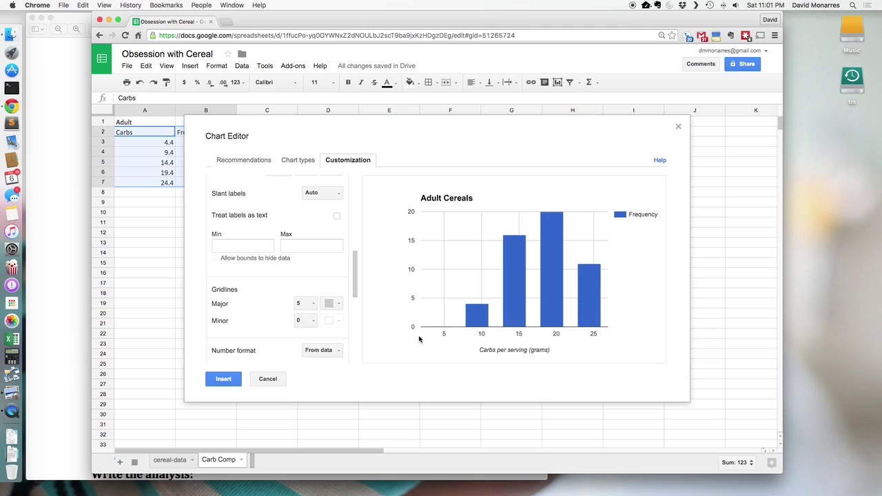
Step: Insert the Adult Cereals chart and place it below the frequency tables, starting at about row 10
{"action": "left_click", "coordinate": [225, 381]}
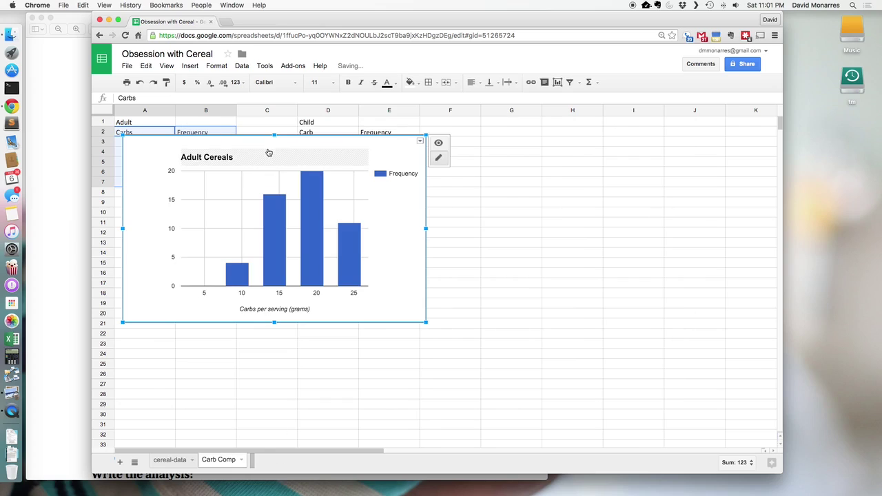
{"action": "left_click_drag", "start_coordinate": [276, 138], "coordinate": [289, 216]}
{"action": "left_click", "coordinate": [455, 173]}
Step: Start a column chart from the child table D2:E7, using column D as labels
{"action": "left_click_drag", "start_coordinate": [321, 133], "coordinate": [387, 183]}
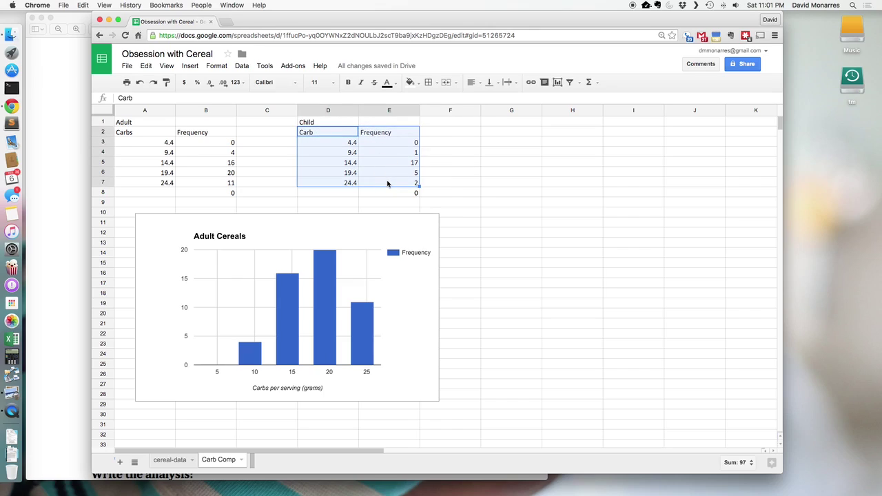
{"action": "left_click", "coordinate": [561, 86]}
{"action": "left_click", "coordinate": [298, 160]}
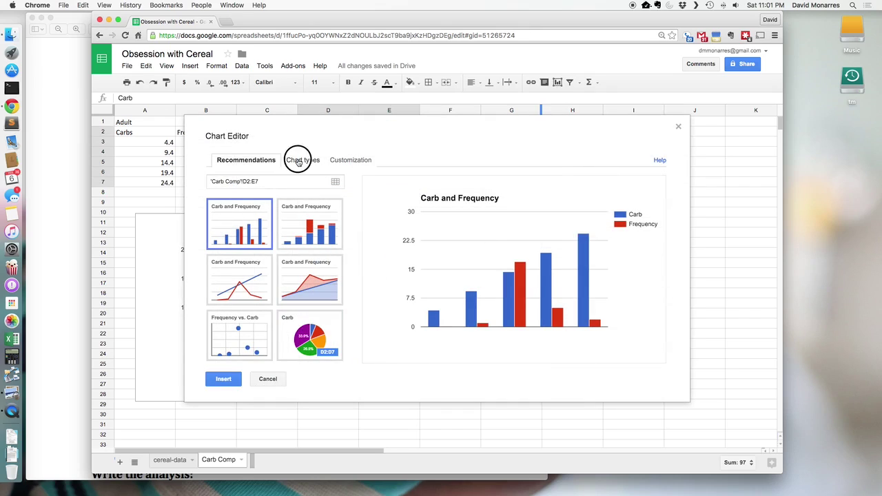
{"action": "left_click", "coordinate": [219, 230]}
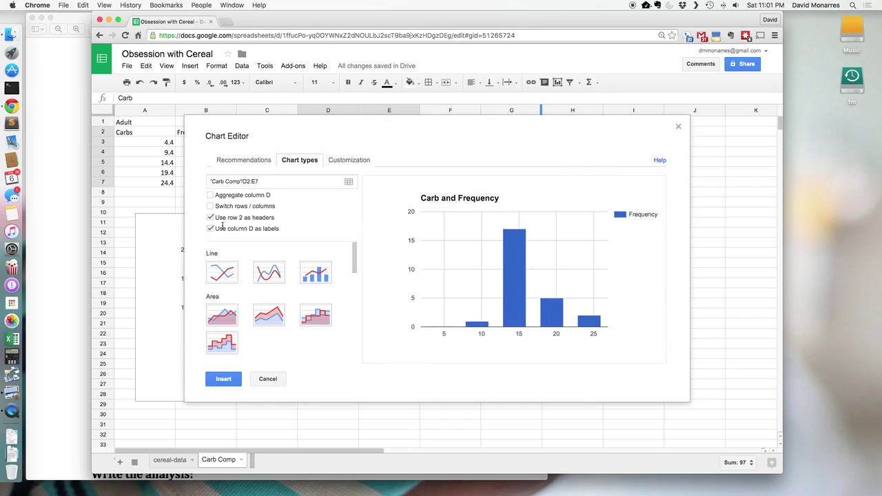
Step: Title the child chart "Children Cereals" and its horizontal axis "Carbs per serving (grams)"
{"action": "left_click", "coordinate": [359, 161]}
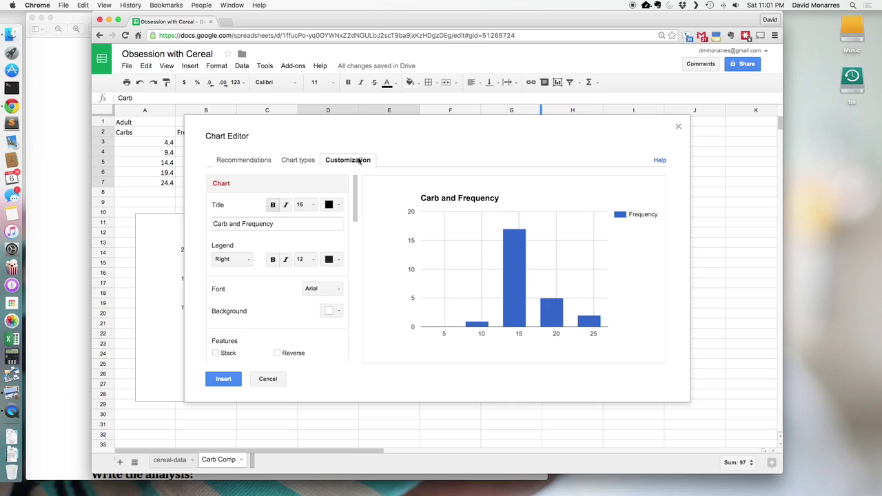
{"action": "left_click_drag", "start_coordinate": [274, 224], "coordinate": [207, 226]}
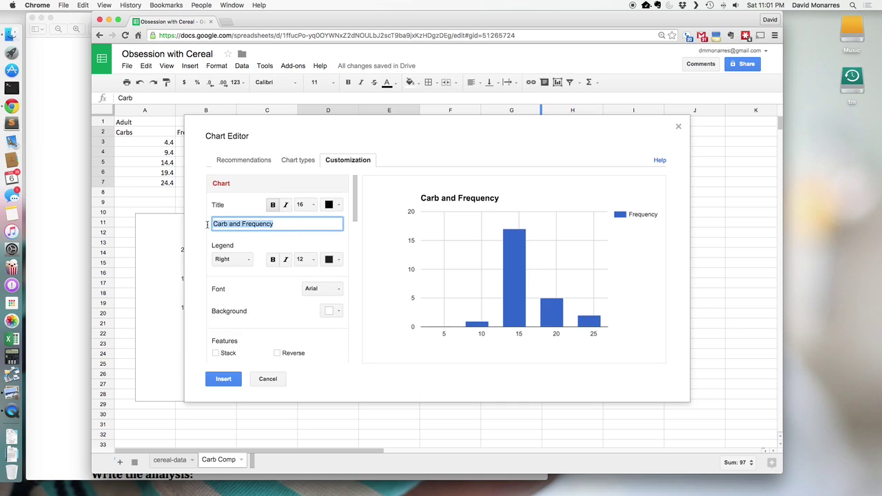
{"action": "type", "text": "Children Cereals"}
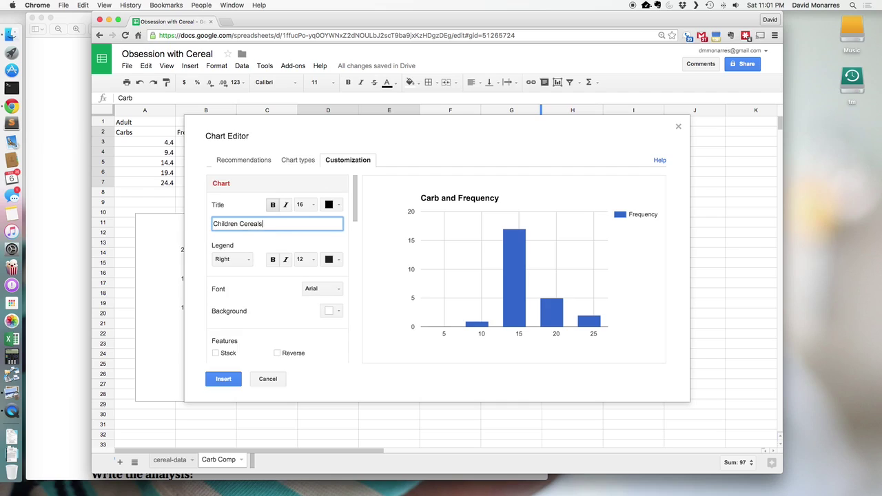
{"action": "scroll", "coordinate": [221, 262], "scroll_direction": "down", "scroll_amount": 5}
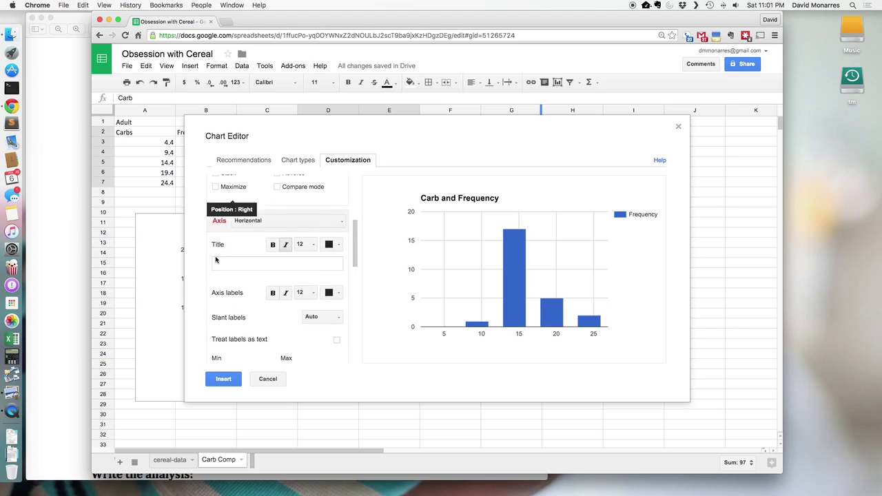
{"action": "left_click", "coordinate": [222, 261]}
{"action": "type", "text": "Ca"}
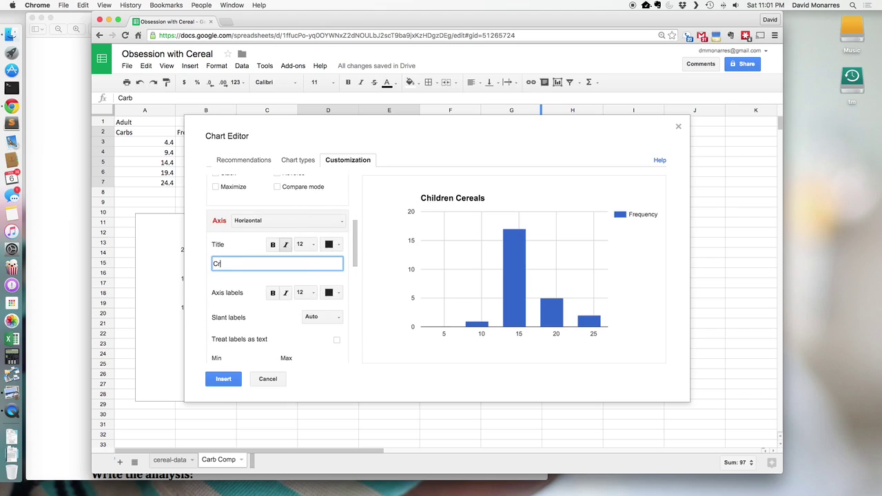
{"action": "type", "text": "per serving (grams)"}
Step: Change the color of the child chart's Frequency series to red
{"action": "scroll", "coordinate": [233, 283], "scroll_direction": "down", "scroll_amount": 5}
{"action": "scroll", "coordinate": [235, 282], "scroll_direction": "down", "scroll_amount": 1}
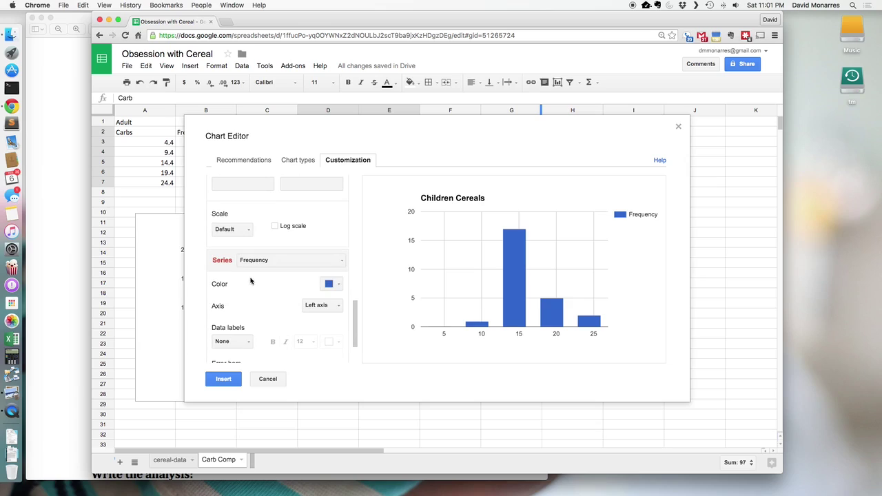
{"action": "left_click", "coordinate": [337, 285]}
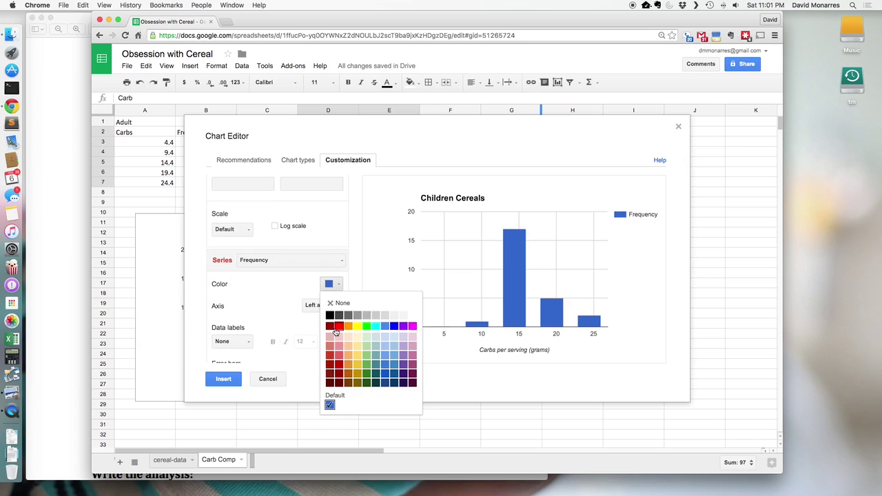
{"action": "left_click", "coordinate": [337, 326]}
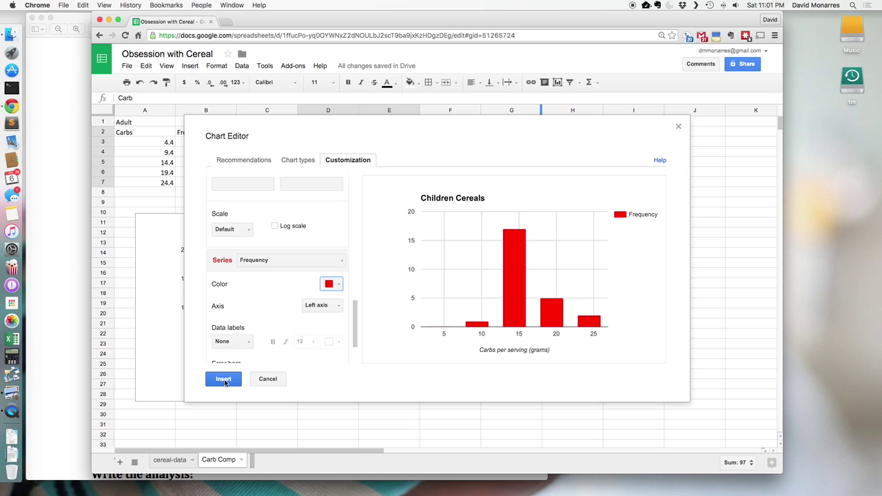
Step: Insert the Children Cereals chart and place it beside the Adult Cereals chart, to its right
{"action": "left_click", "coordinate": [223, 380]}
{"action": "left_click_drag", "start_coordinate": [443, 145], "coordinate": [591, 224]}
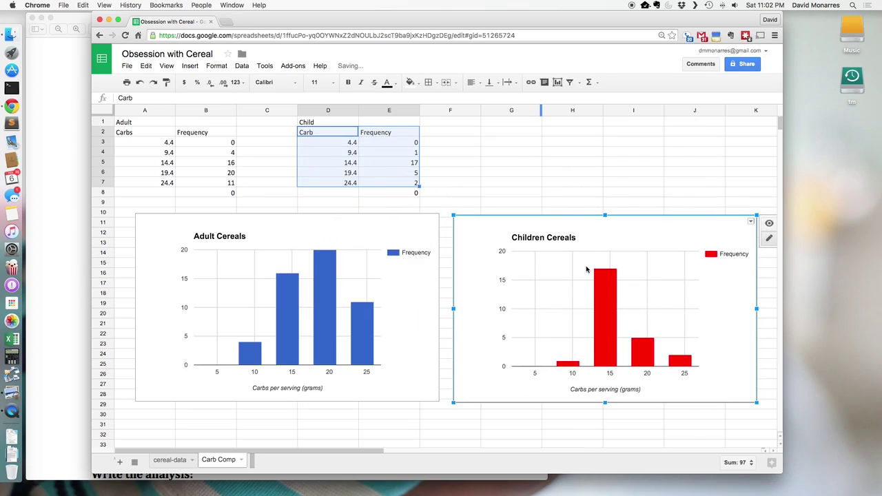